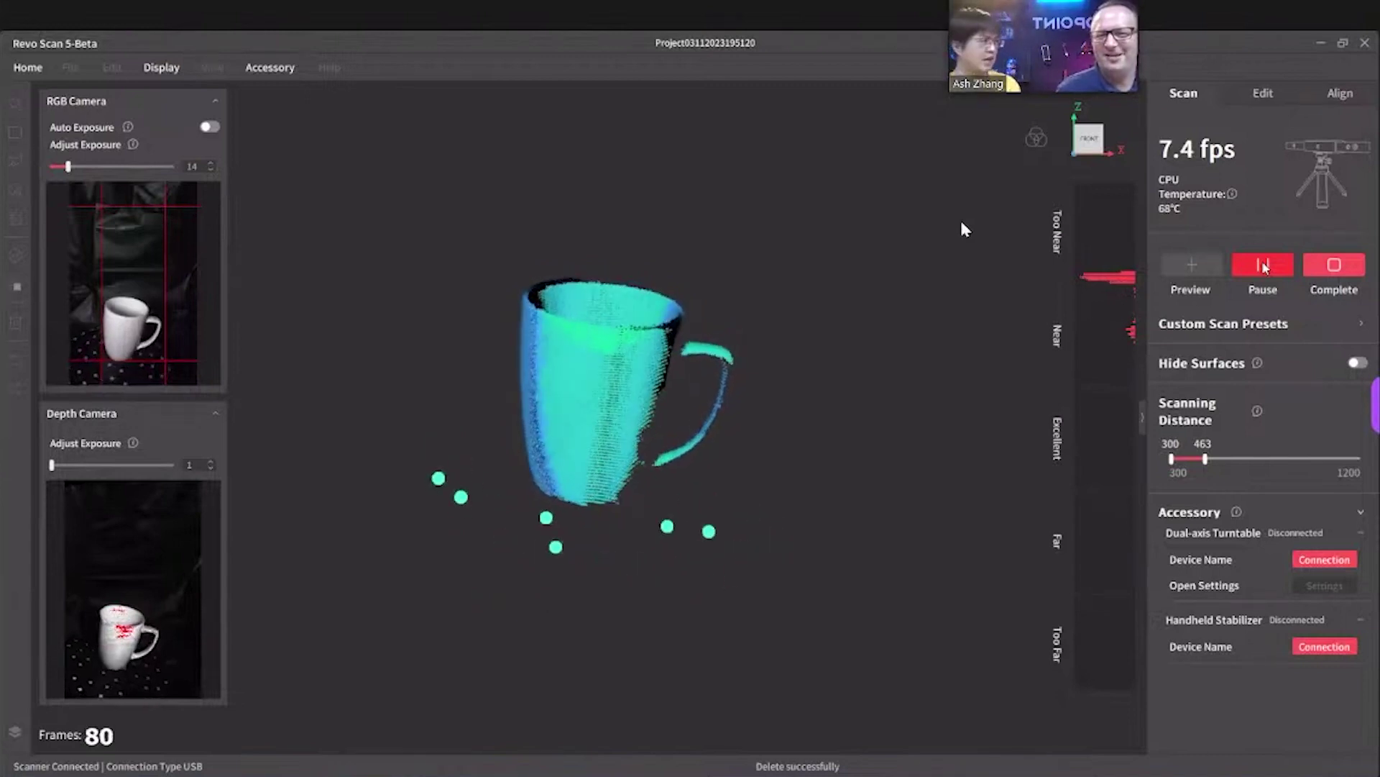
- Complete the running scan of the upright mug
scroll(966, 229, "down", 10)
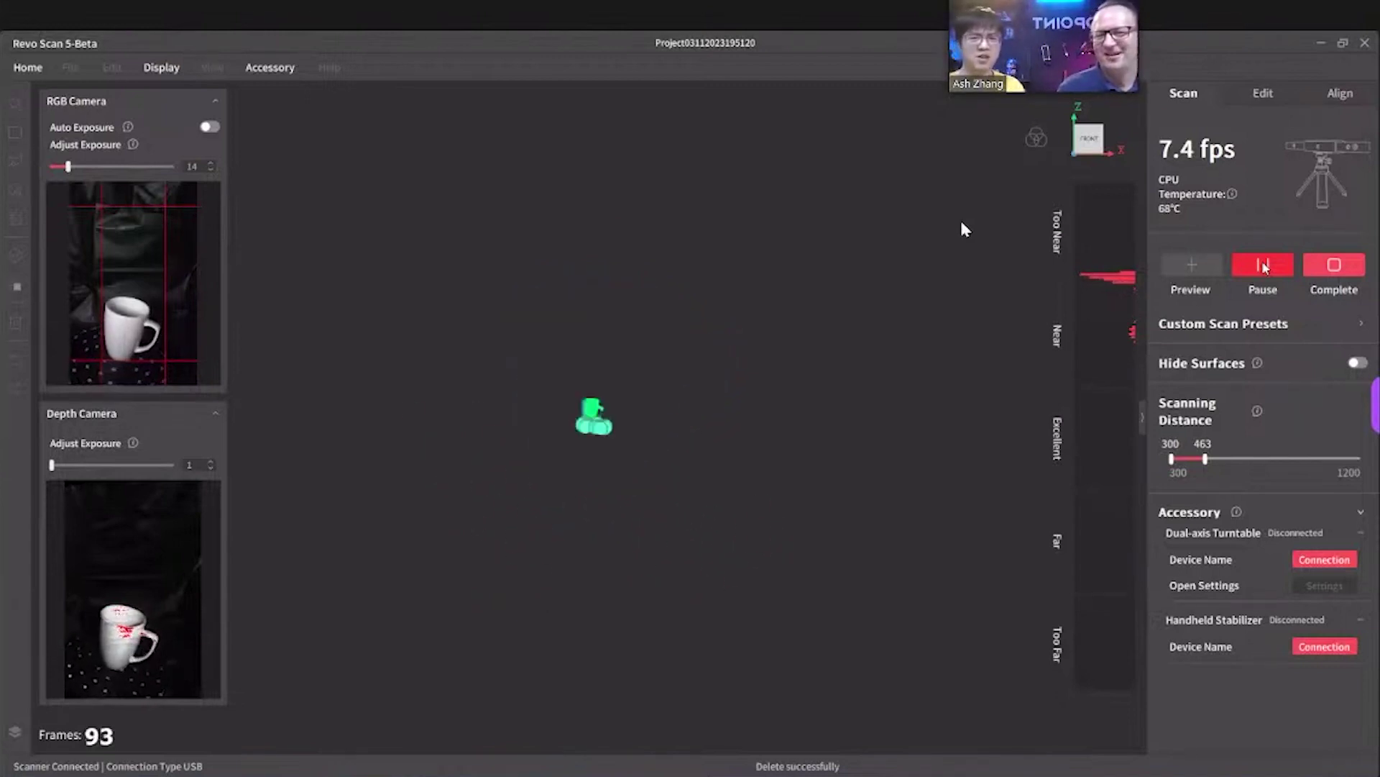
scroll(965, 229, "up", 5)
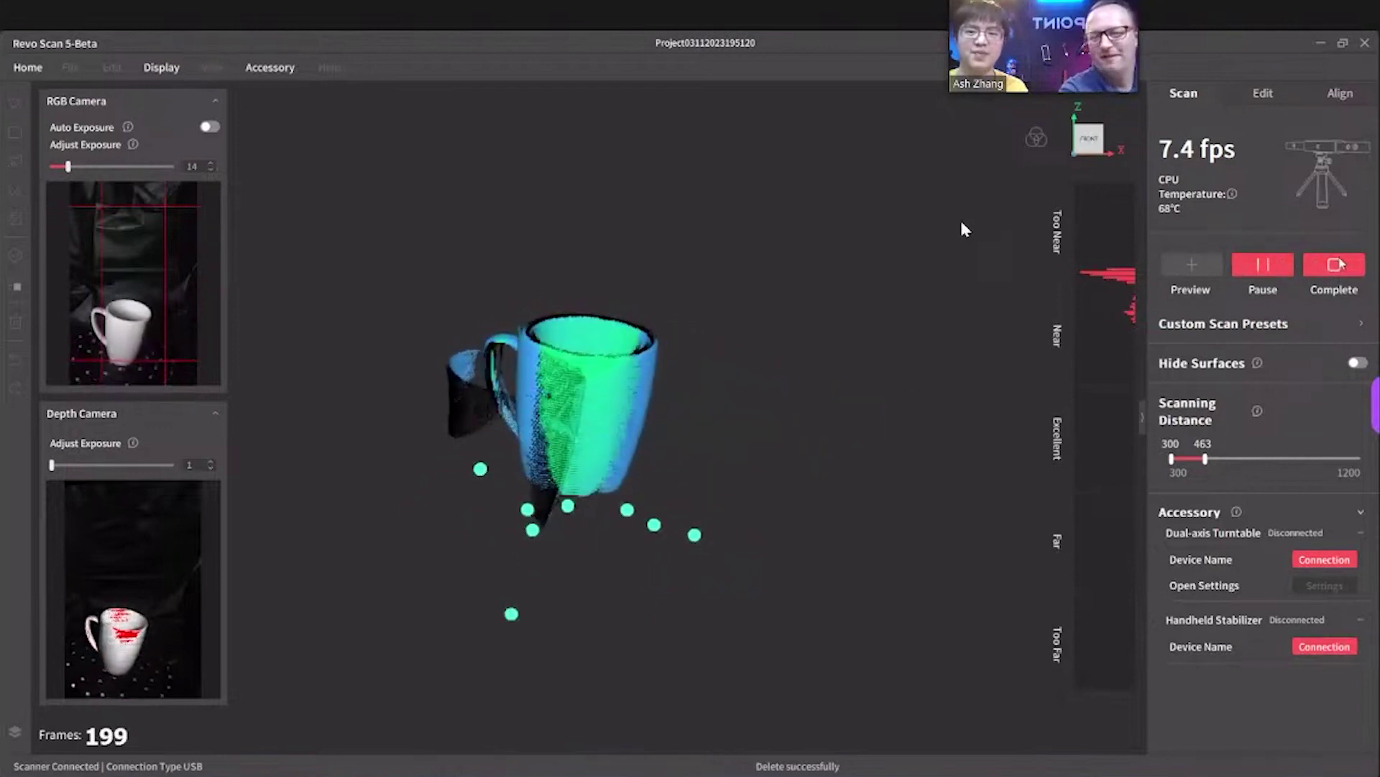
left_click(1337, 264)
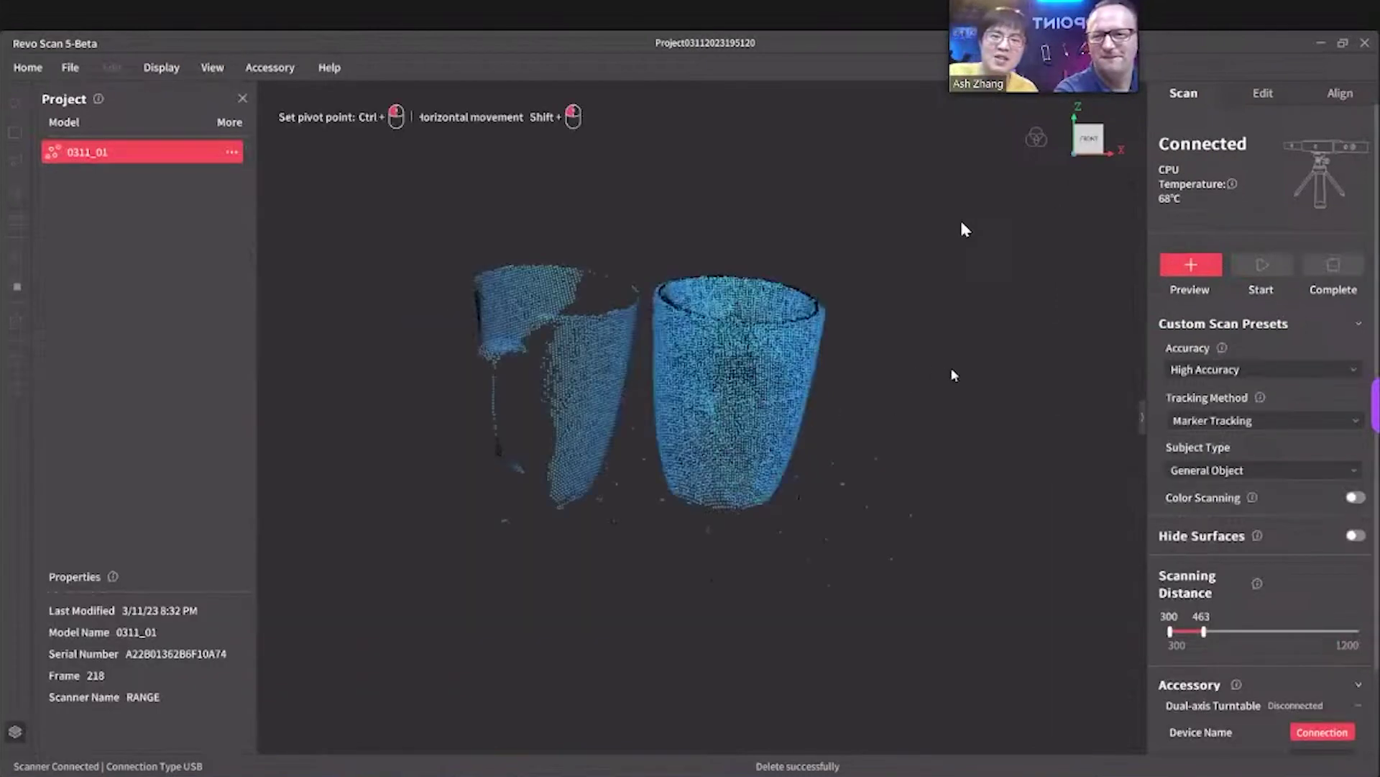
- Fuse the raw frames of the upright mug scan into a point cloud with a point distance of 0.56
left_click_drag(951, 371, 1006, 362)
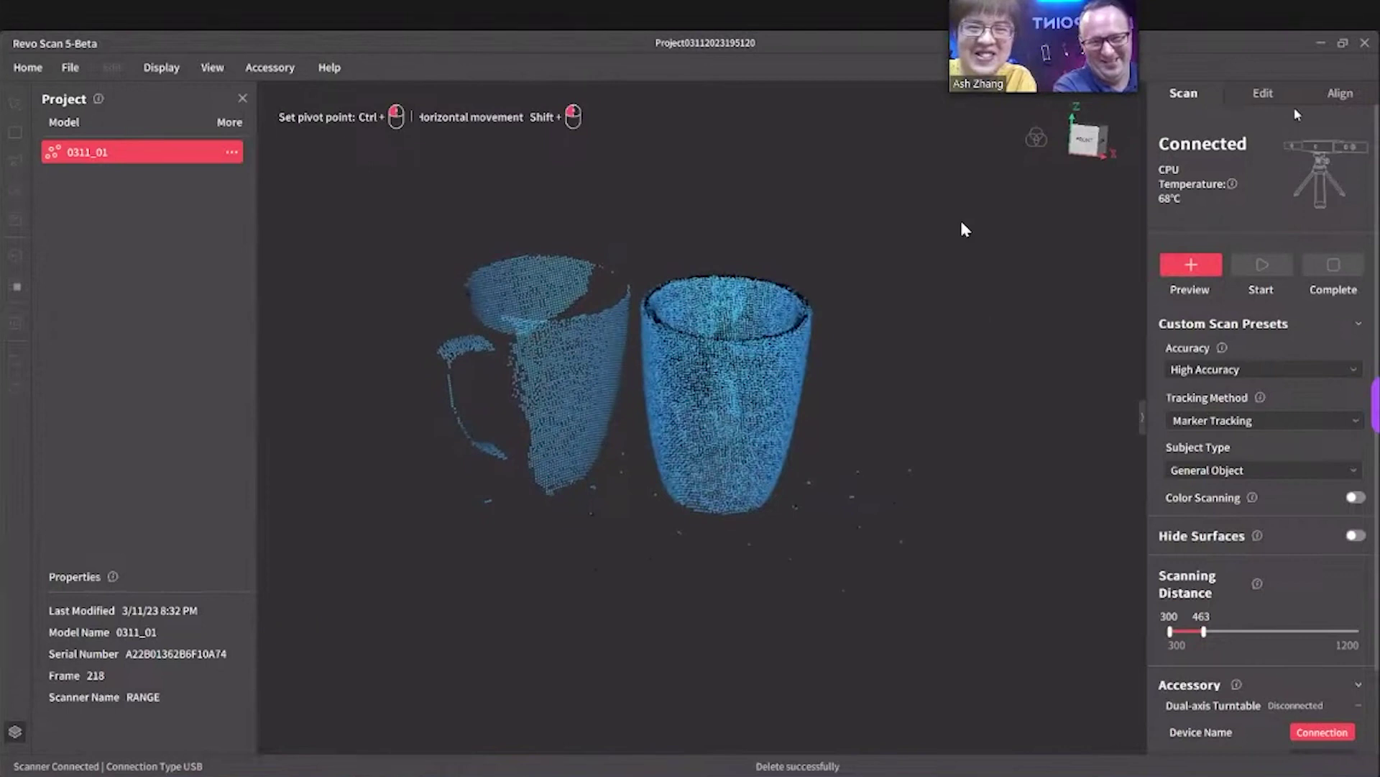
left_click(1269, 101)
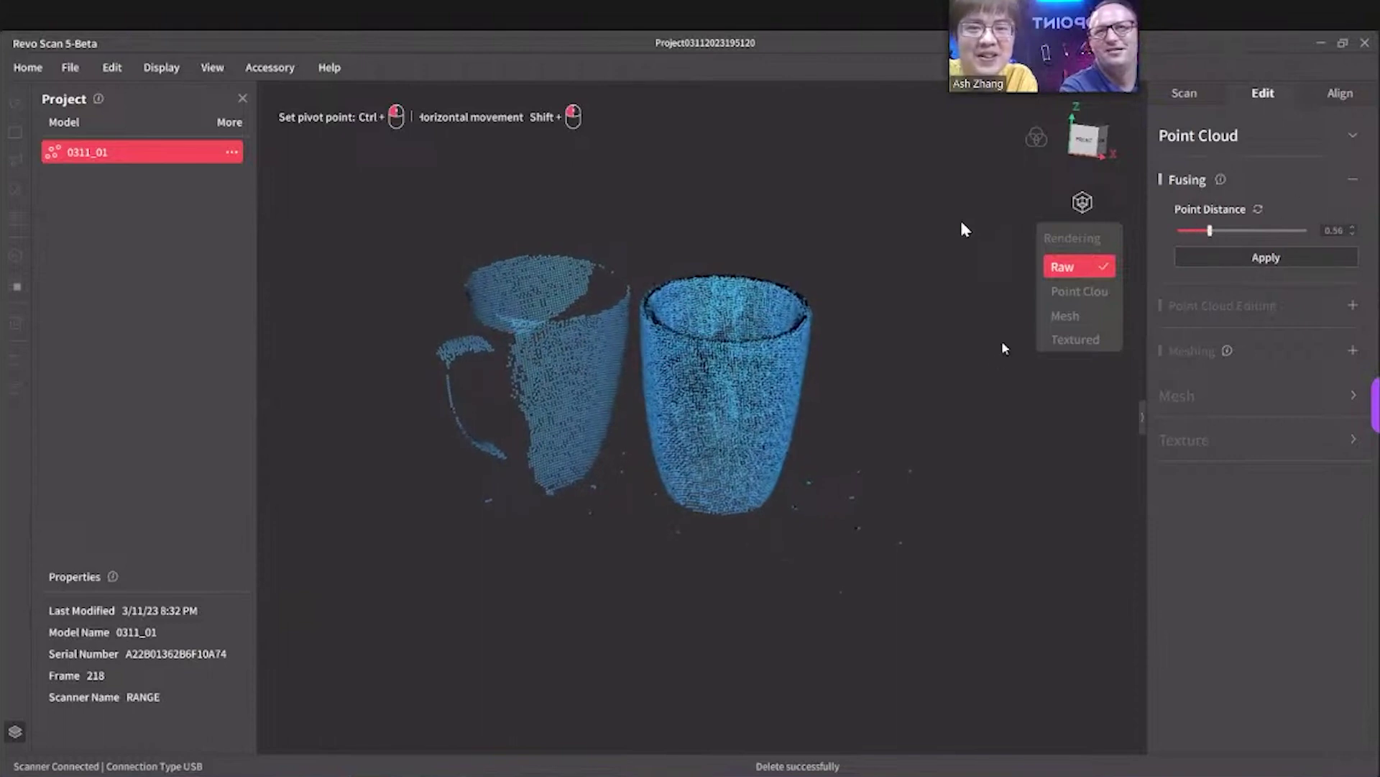
left_click(1266, 256)
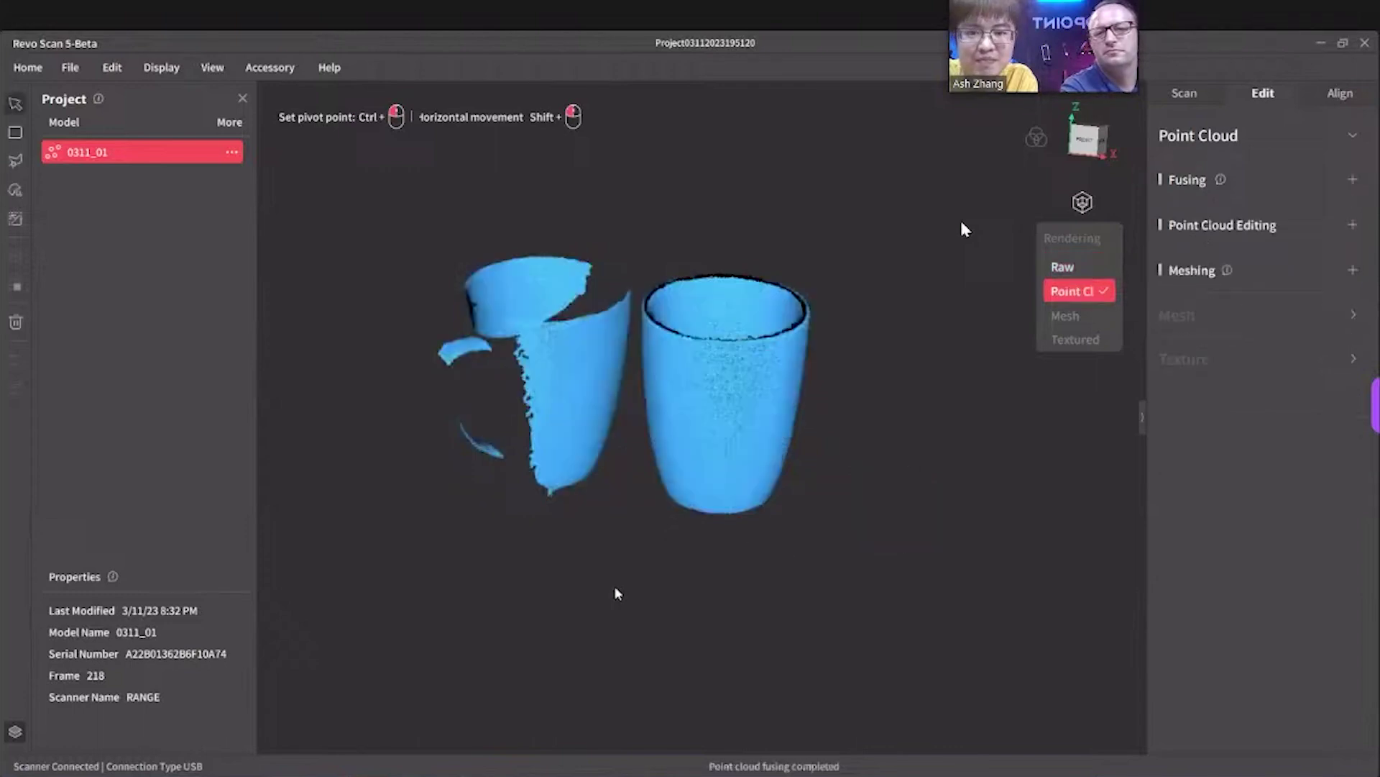
- Select the misplaced partial mug beside the complete one with a rectangle and delete it from the point cloud
left_click_drag(957, 440, 914, 424)
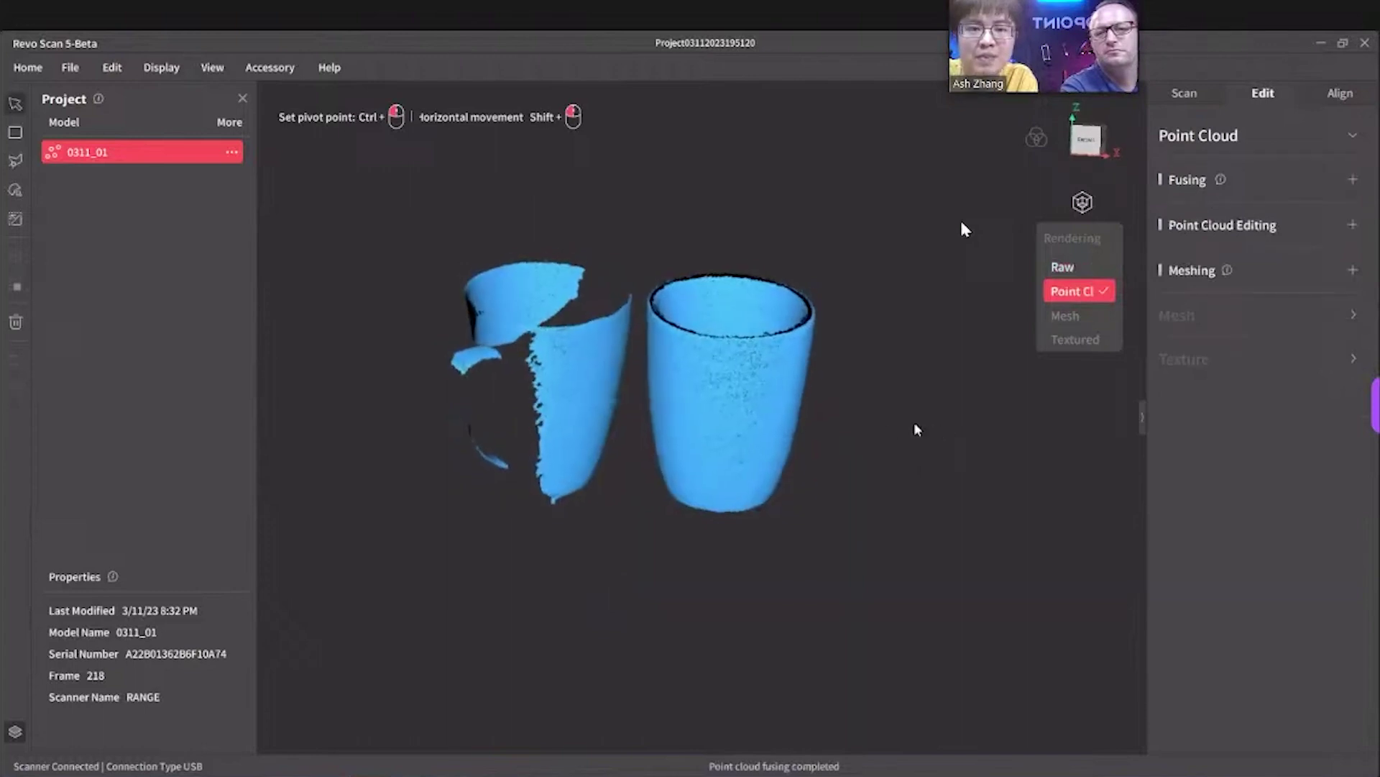
left_click(14, 134)
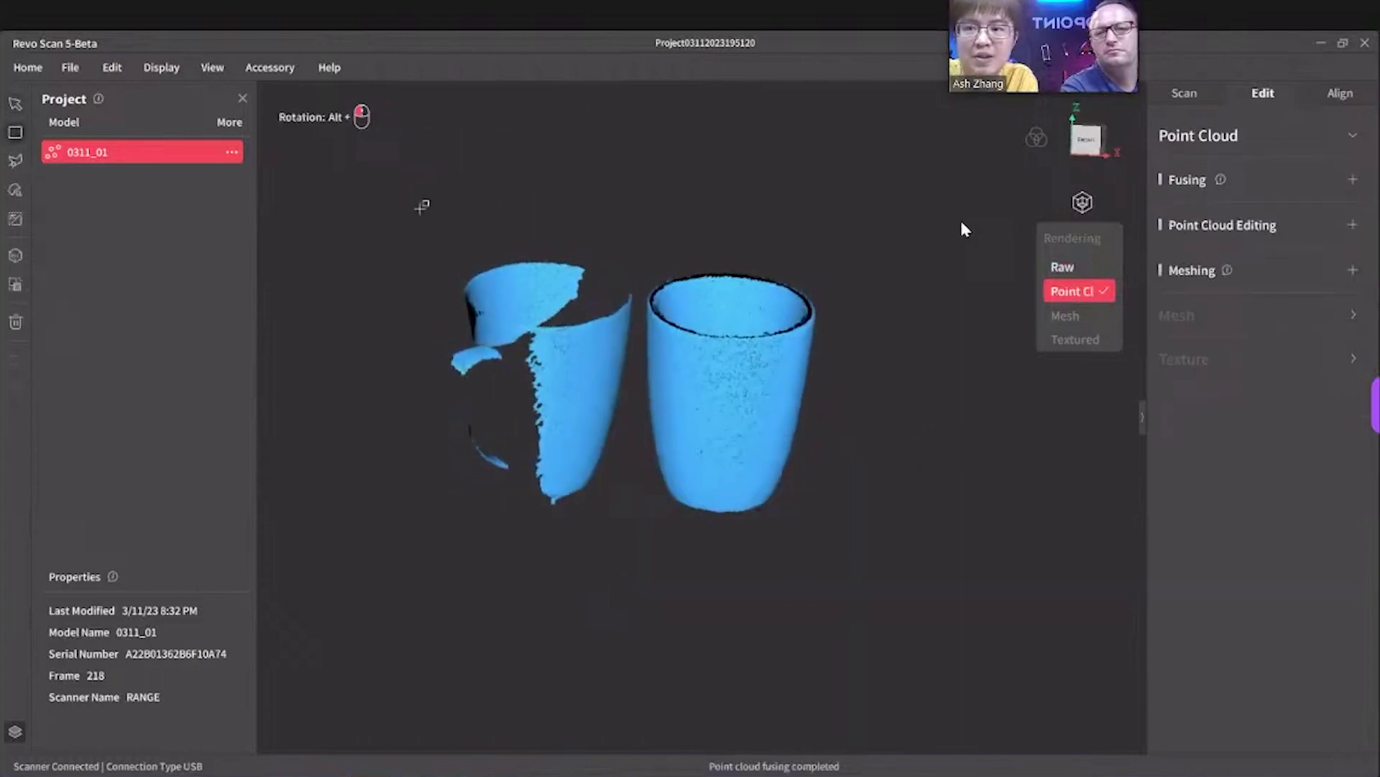
left_click_drag(384, 208, 639, 531)
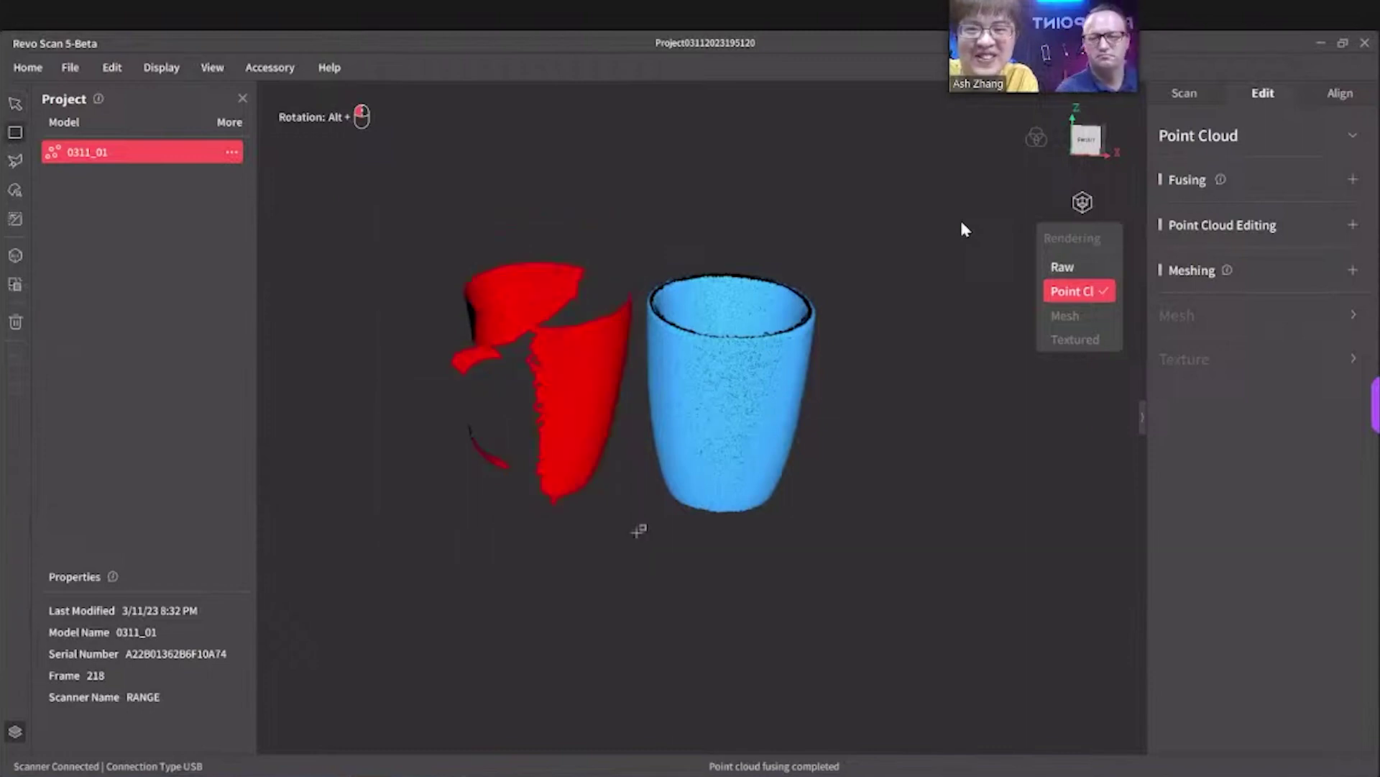
left_click(24, 320)
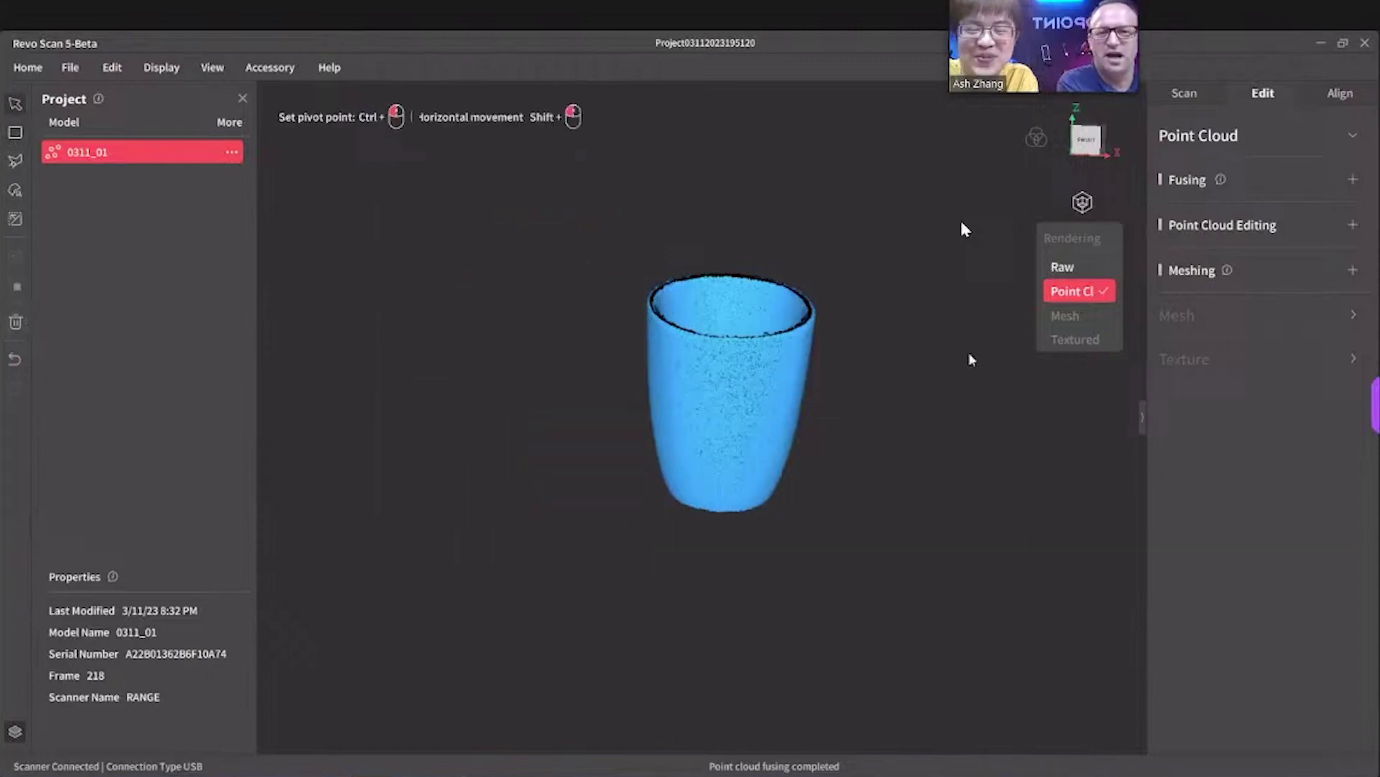
- Select the uneven strip along the base of the upright mug with a rectangle and delete it
left_click_drag(971, 359, 706, 512)
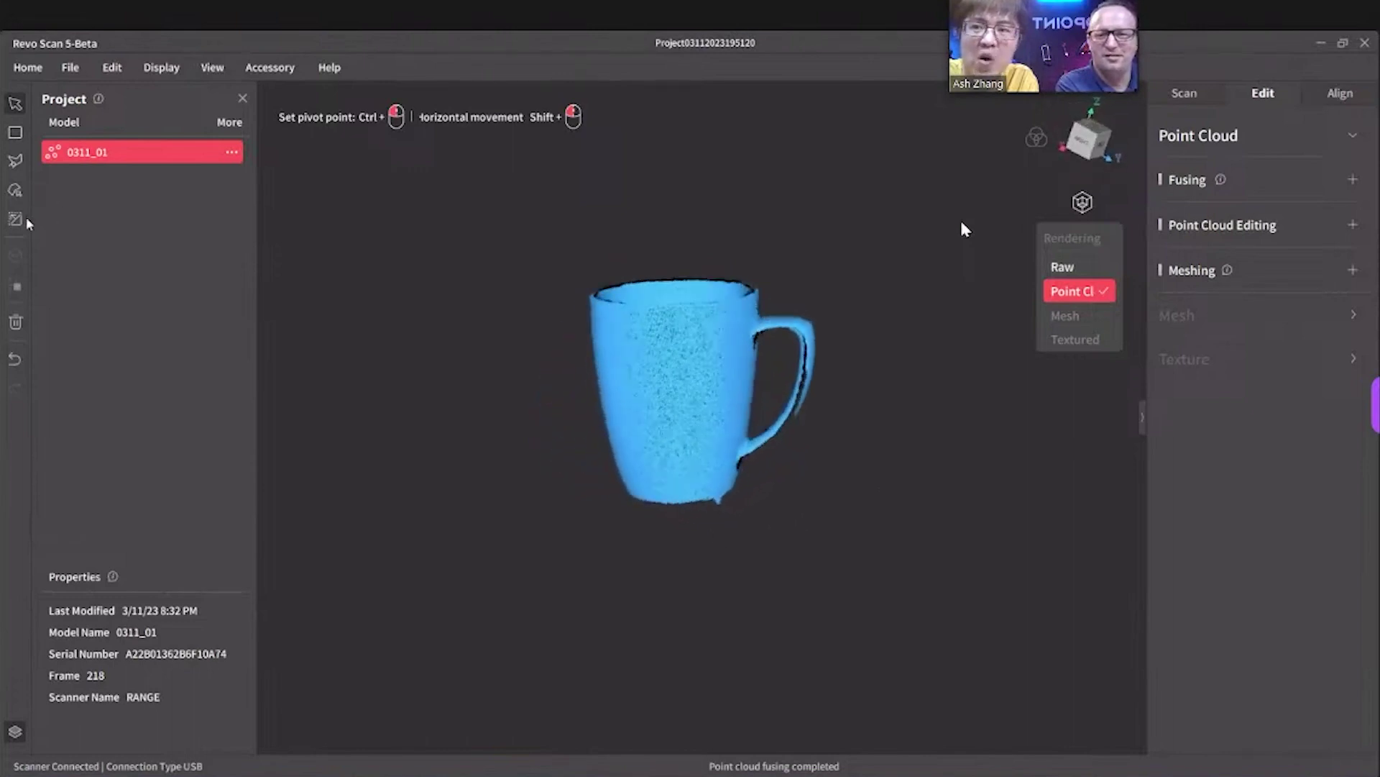
left_click(27, 143)
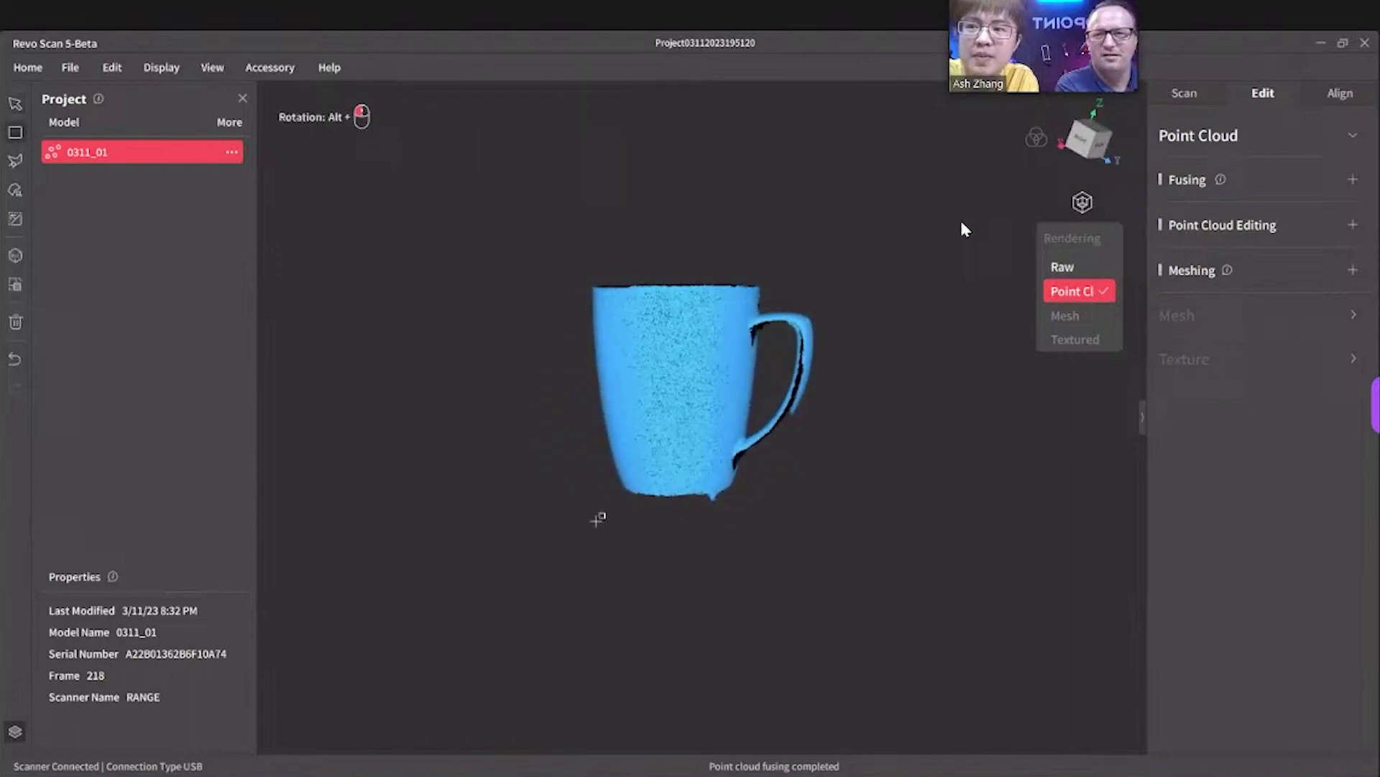
left_click_drag(582, 550, 762, 474)
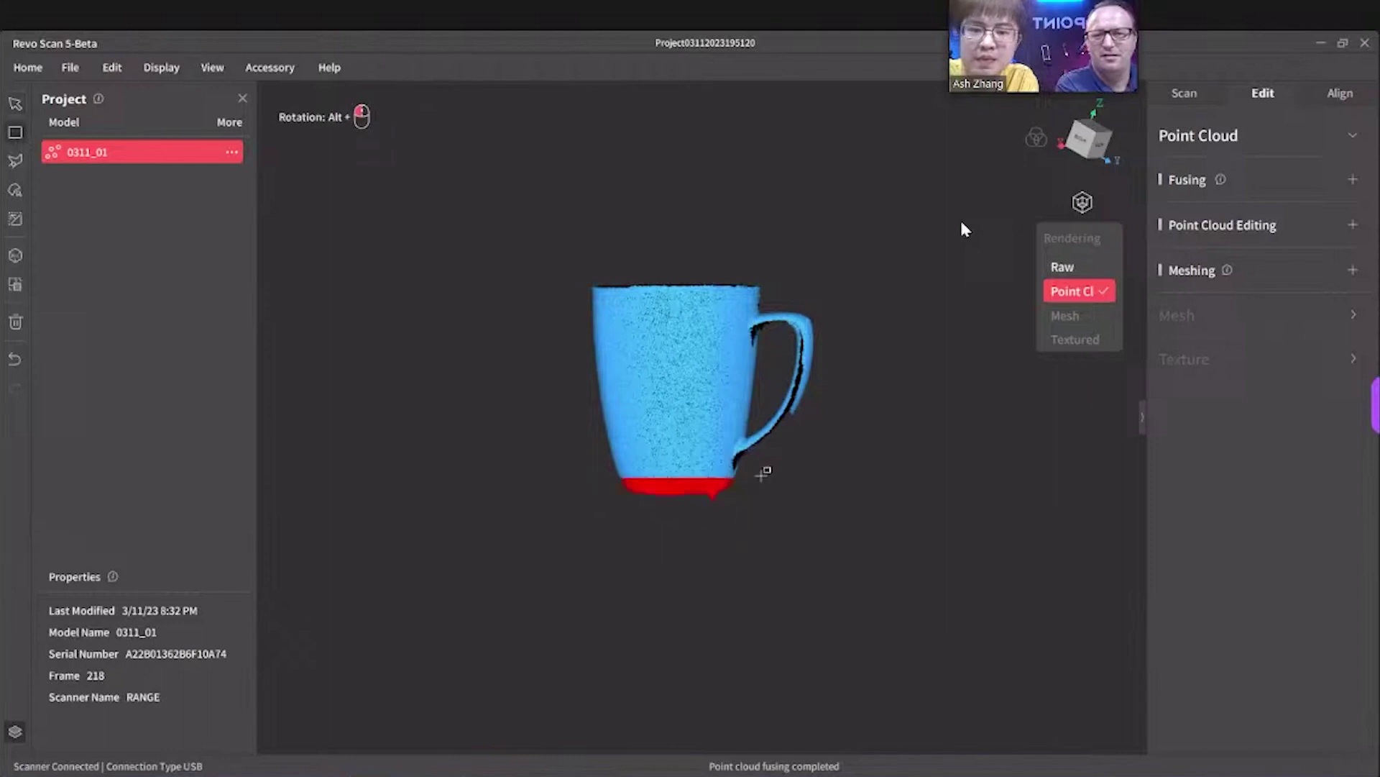
left_click(15, 323)
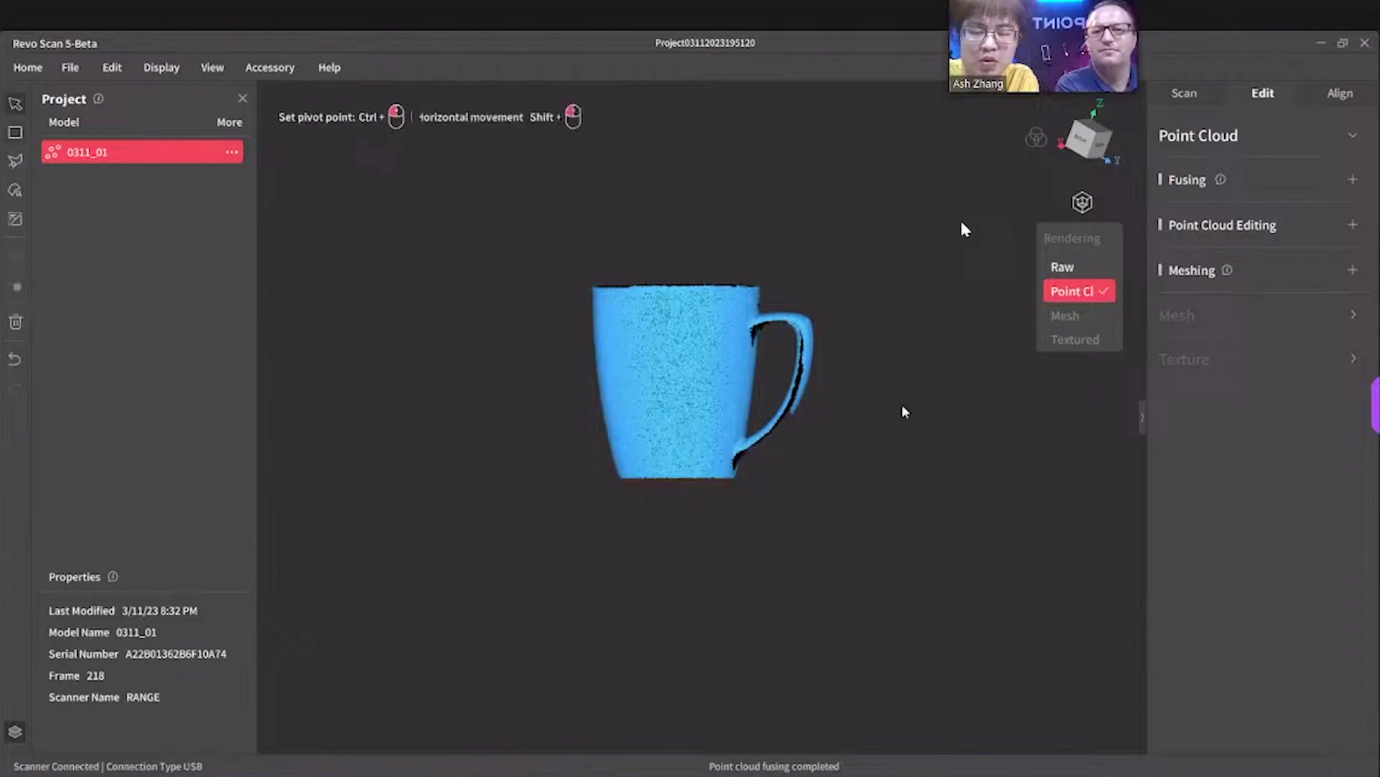
- Capture and complete a second scan with the mug standing upside down, using High Accuracy and Marker Tracking
mouse_move(905, 411)
left_mouse_down()
mouse_move(484, 416)
mouse_move(767, 493)
mouse_move(885, 410)
mouse_move(606, 660)
mouse_move(983, 292)
mouse_move(865, 436)
mouse_move(917, 379)
mouse_move(878, 357)
mouse_move(881, 422)
mouse_move(727, 407)
mouse_move(870, 409)
mouse_move(870, 385)
mouse_move(791, 317)
left_mouse_up()
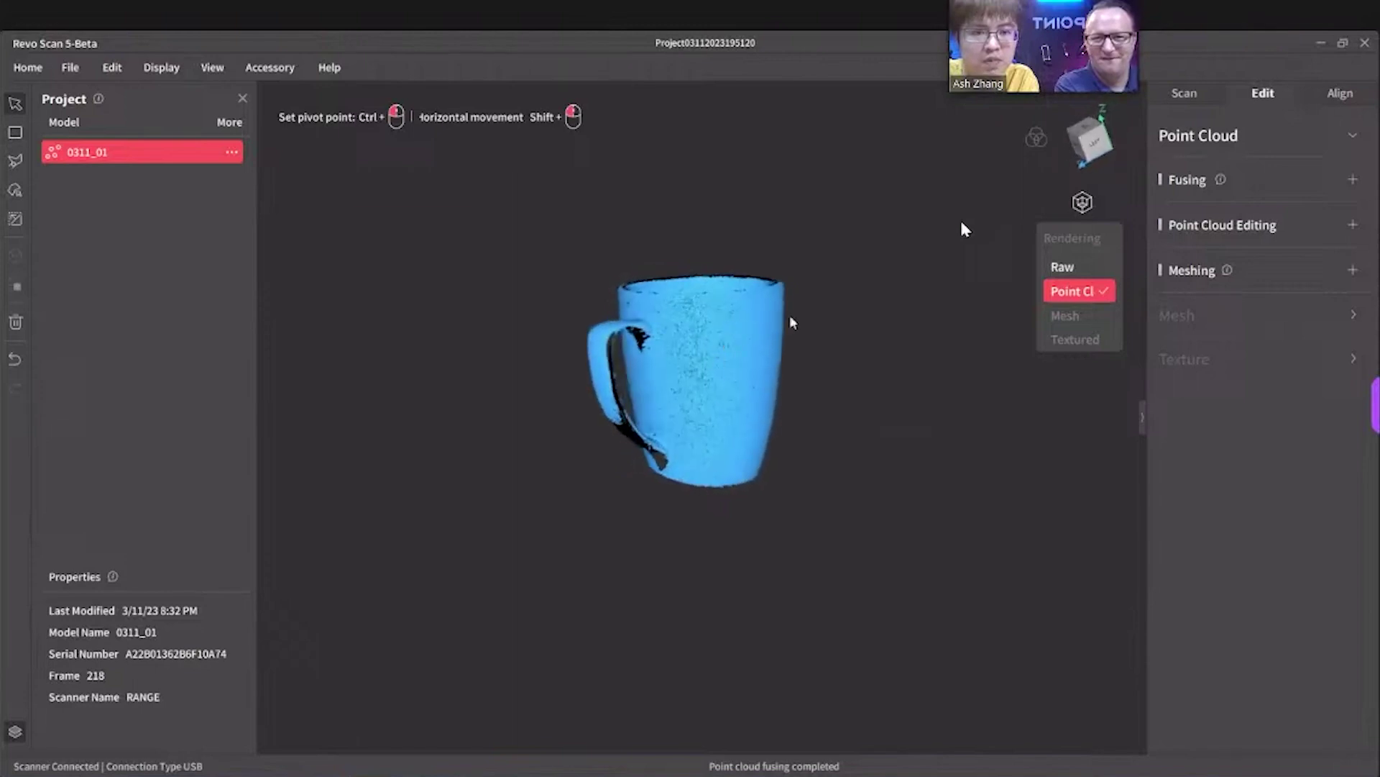
left_click(1187, 92)
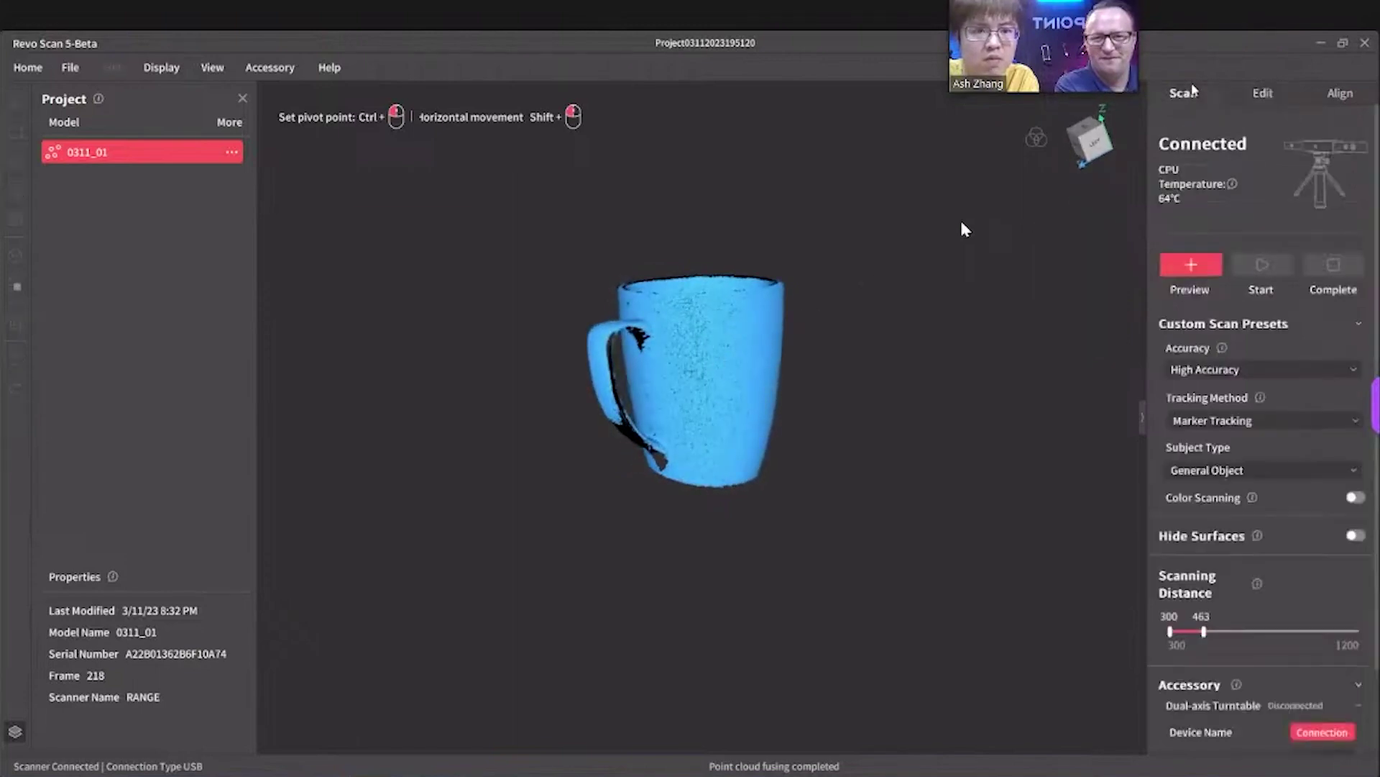
left_click(1190, 264)
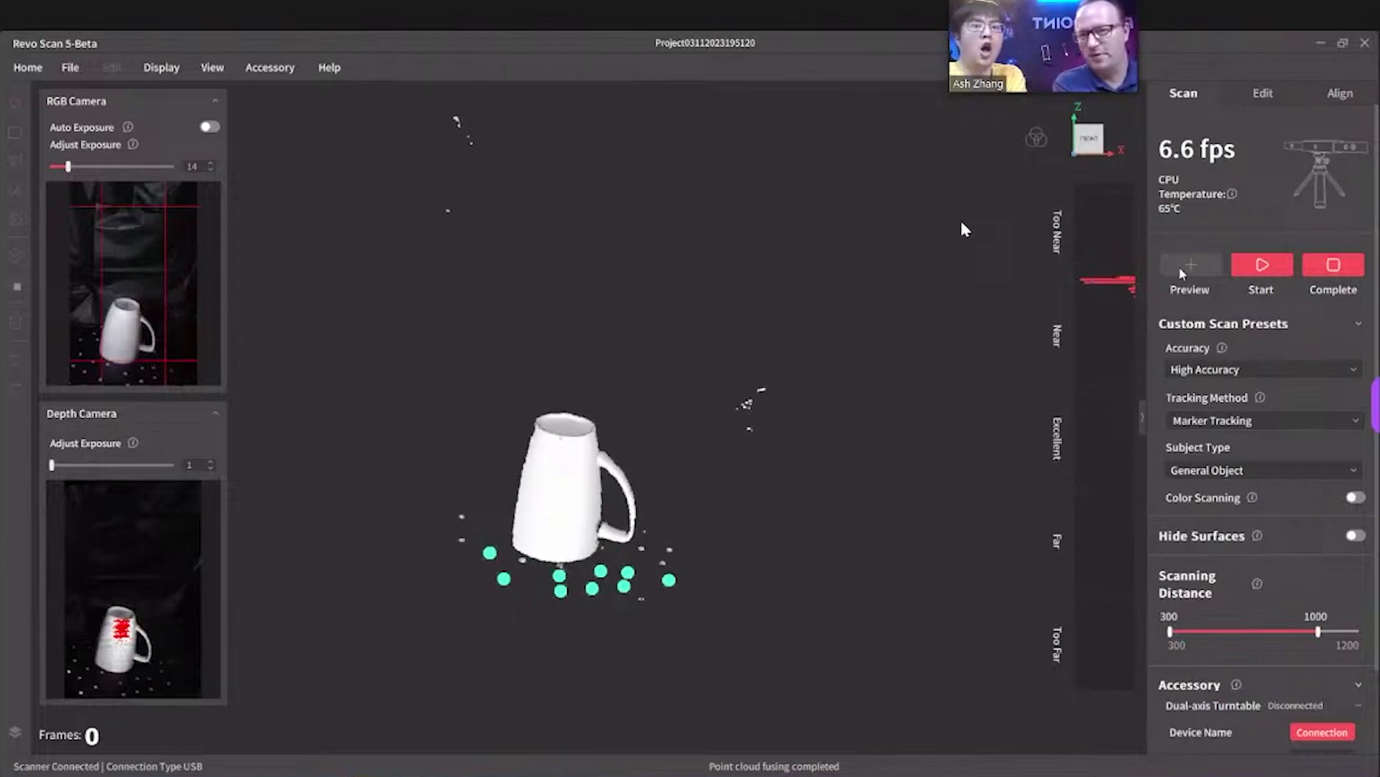
left_click(1234, 264)
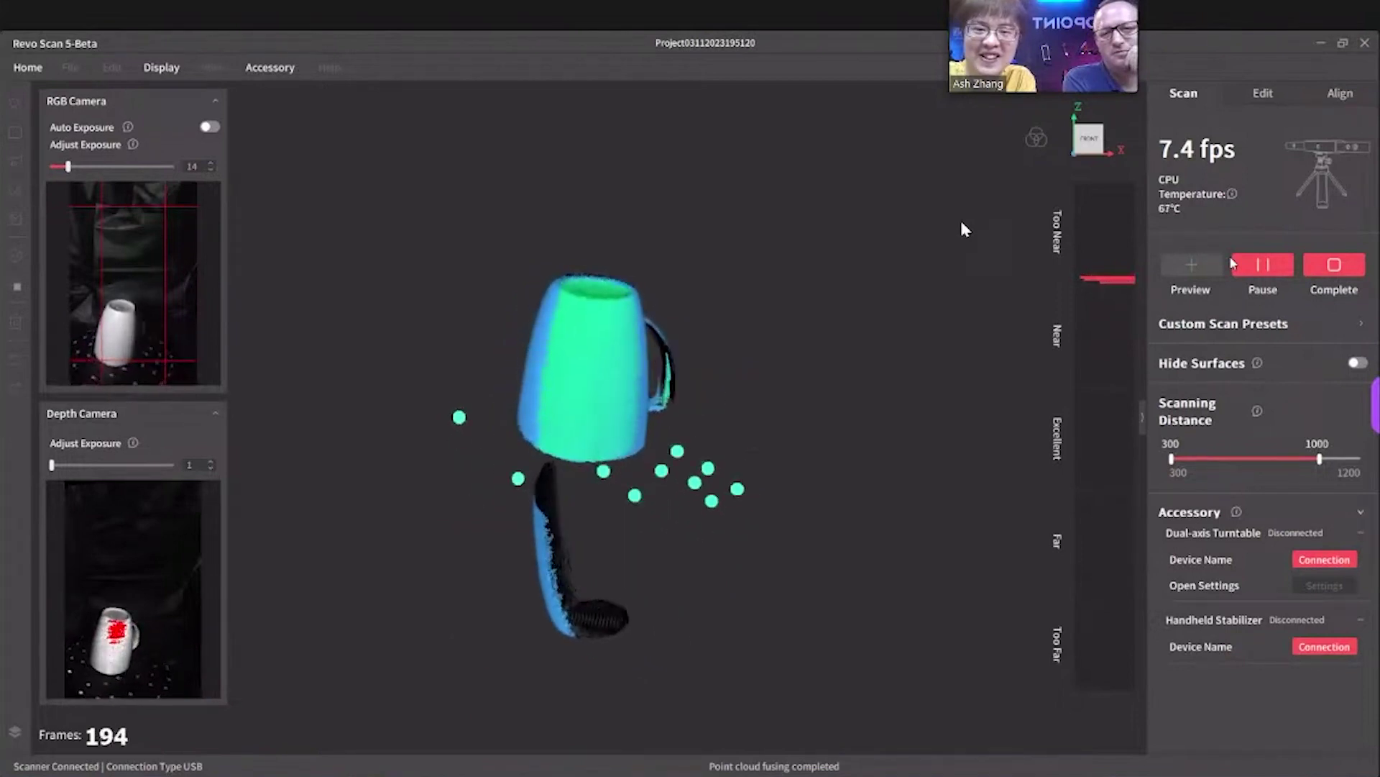
left_click(1334, 265)
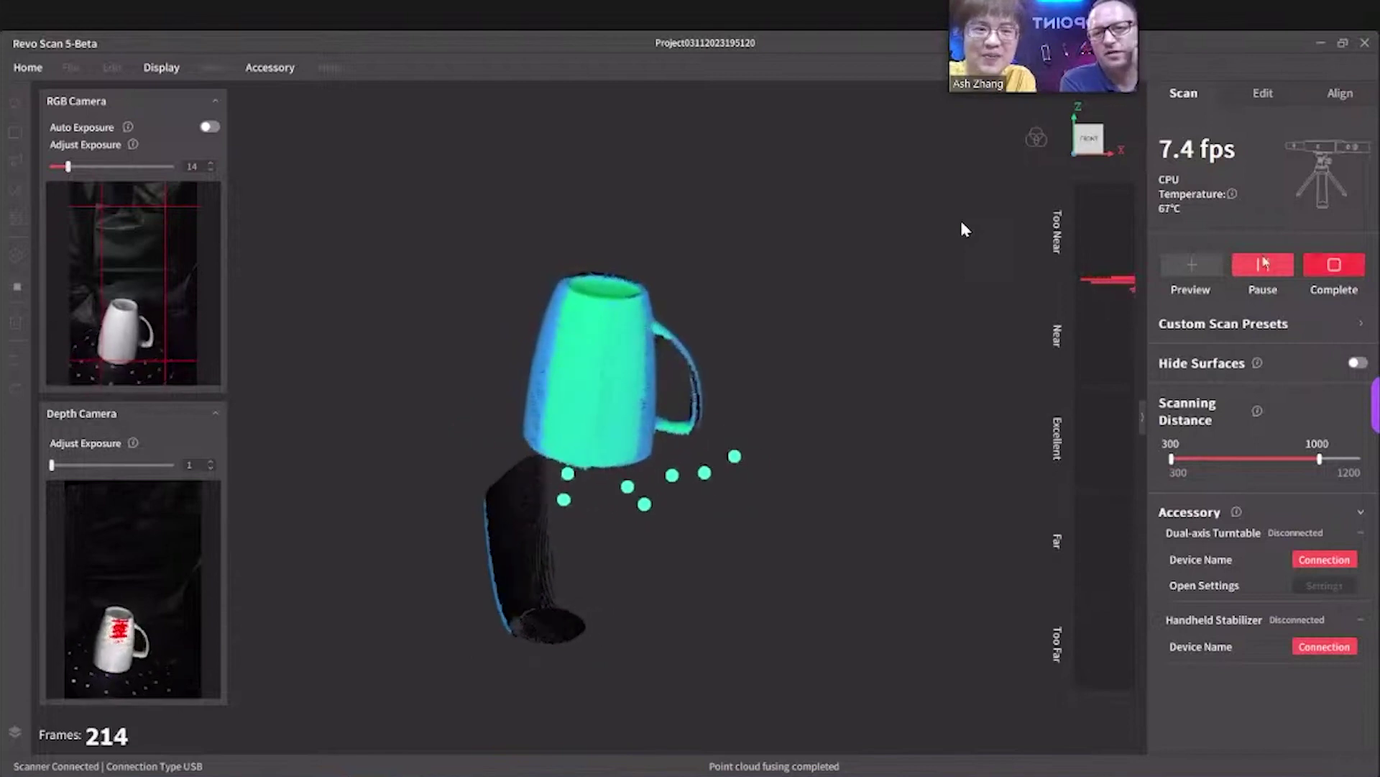
- Fuse the raw frames of the upside-down scan 0311_02 into a point cloud
left_click_drag(865, 446, 879, 359)
left_click_drag(1048, 345, 1246, 261)
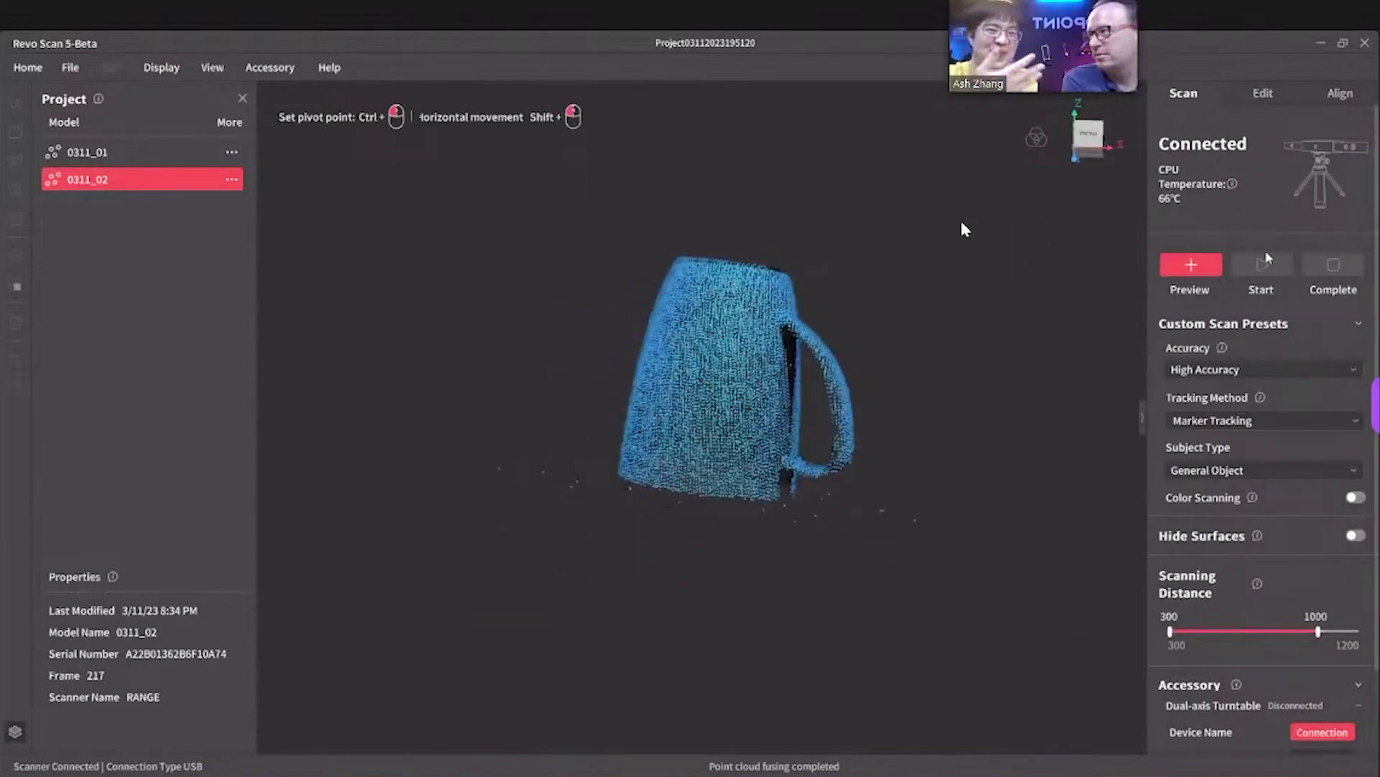
left_click(1249, 261)
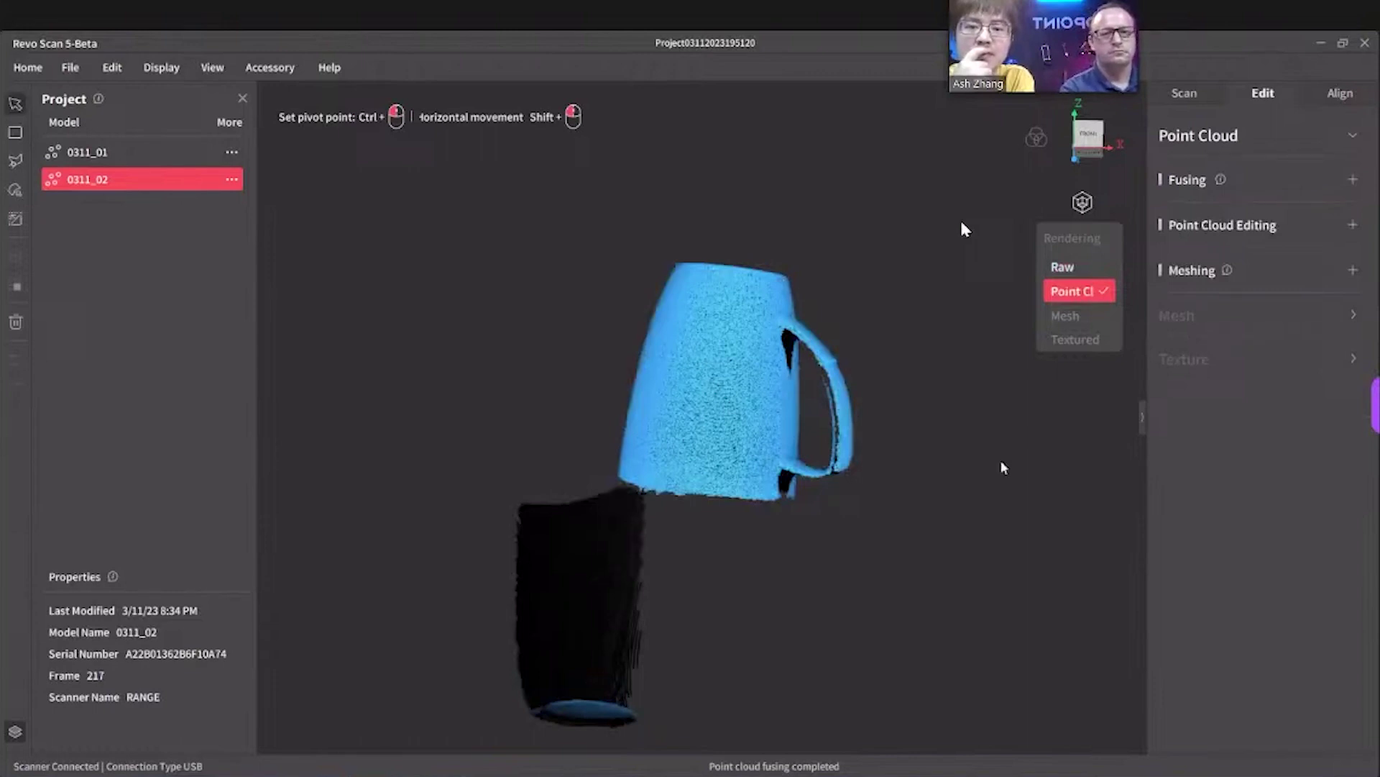
- Outline the misplaced fragment below the upside-down mug with a lasso selection and delete it
left_click_drag(1002, 462, 996, 454)
left_click_drag(776, 573, 724, 525)
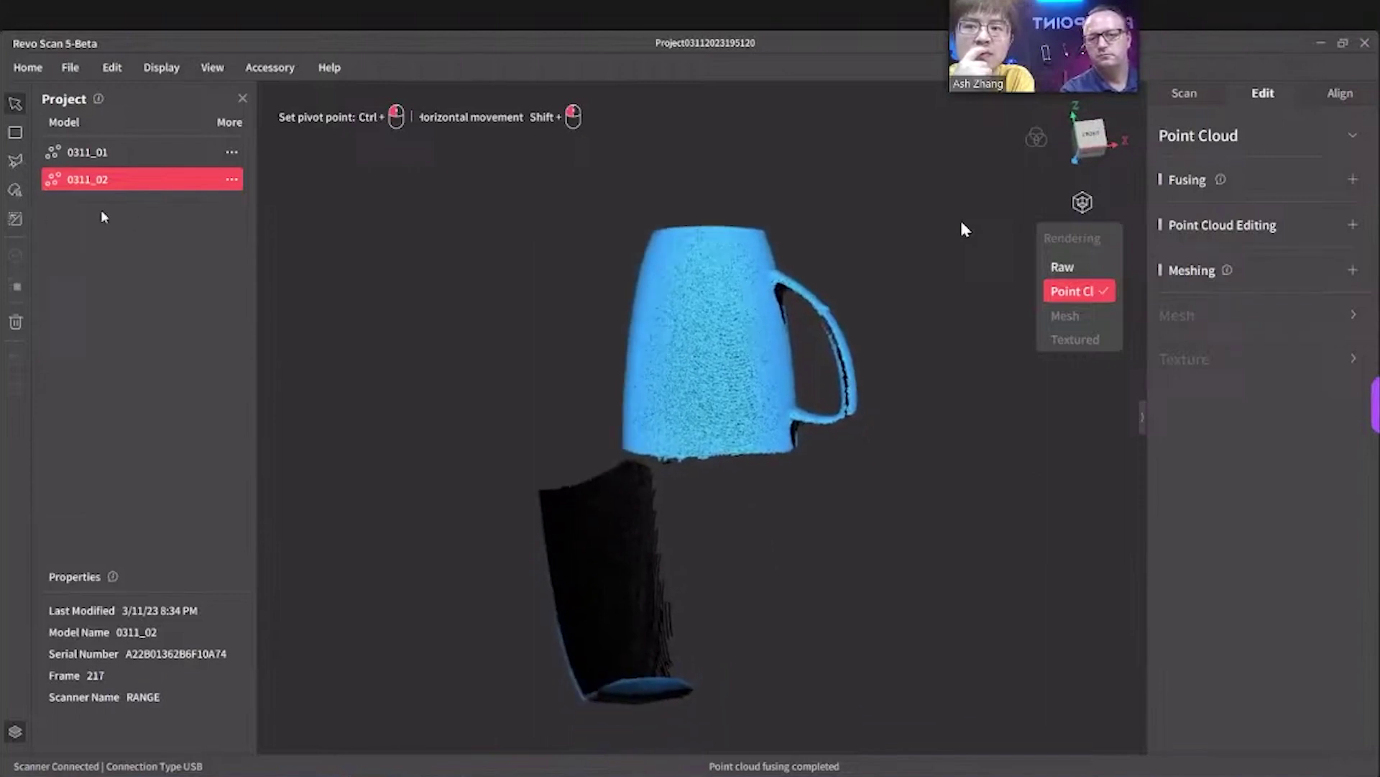
left_click(15, 190)
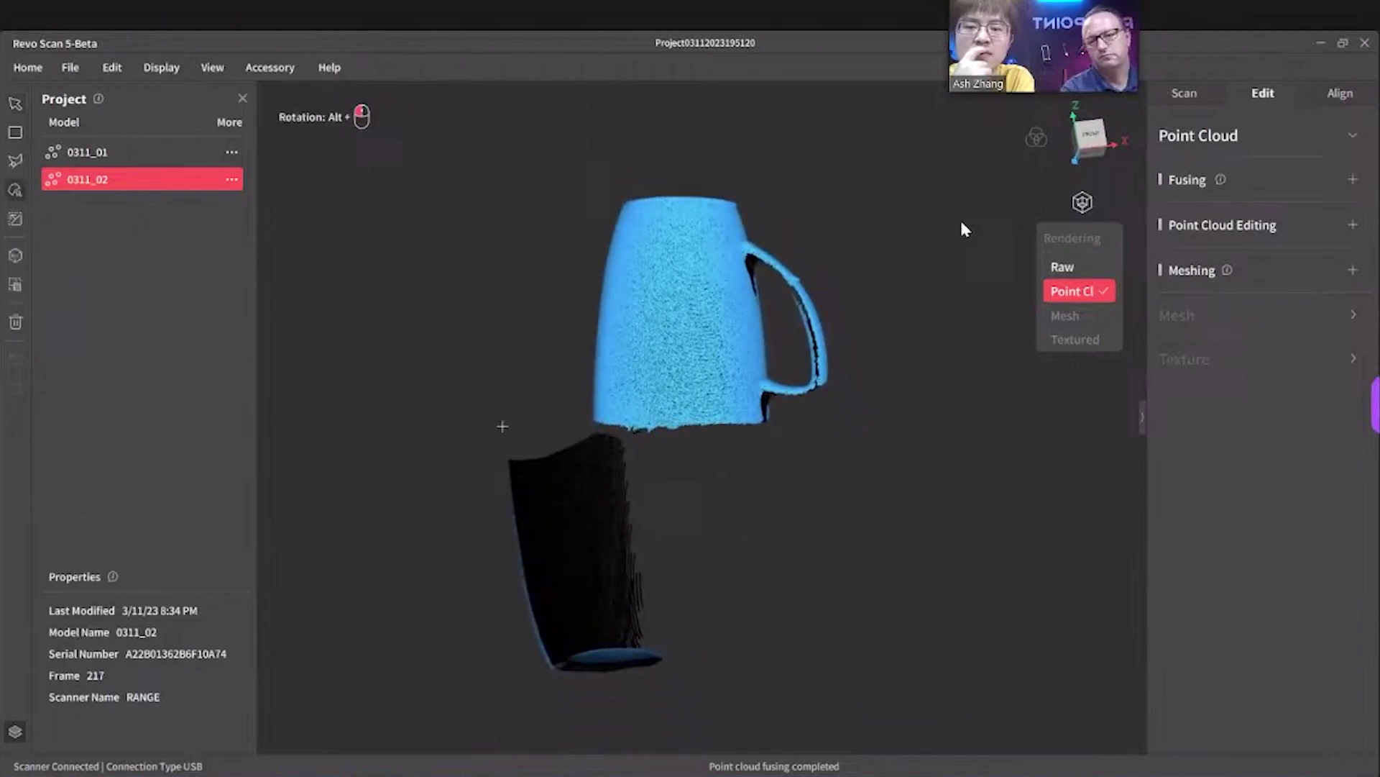
mouse_move(614, 432)
left_mouse_down()
mouse_move(677, 556)
mouse_move(620, 720)
mouse_move(496, 629)
mouse_move(467, 500)
left_mouse_up()
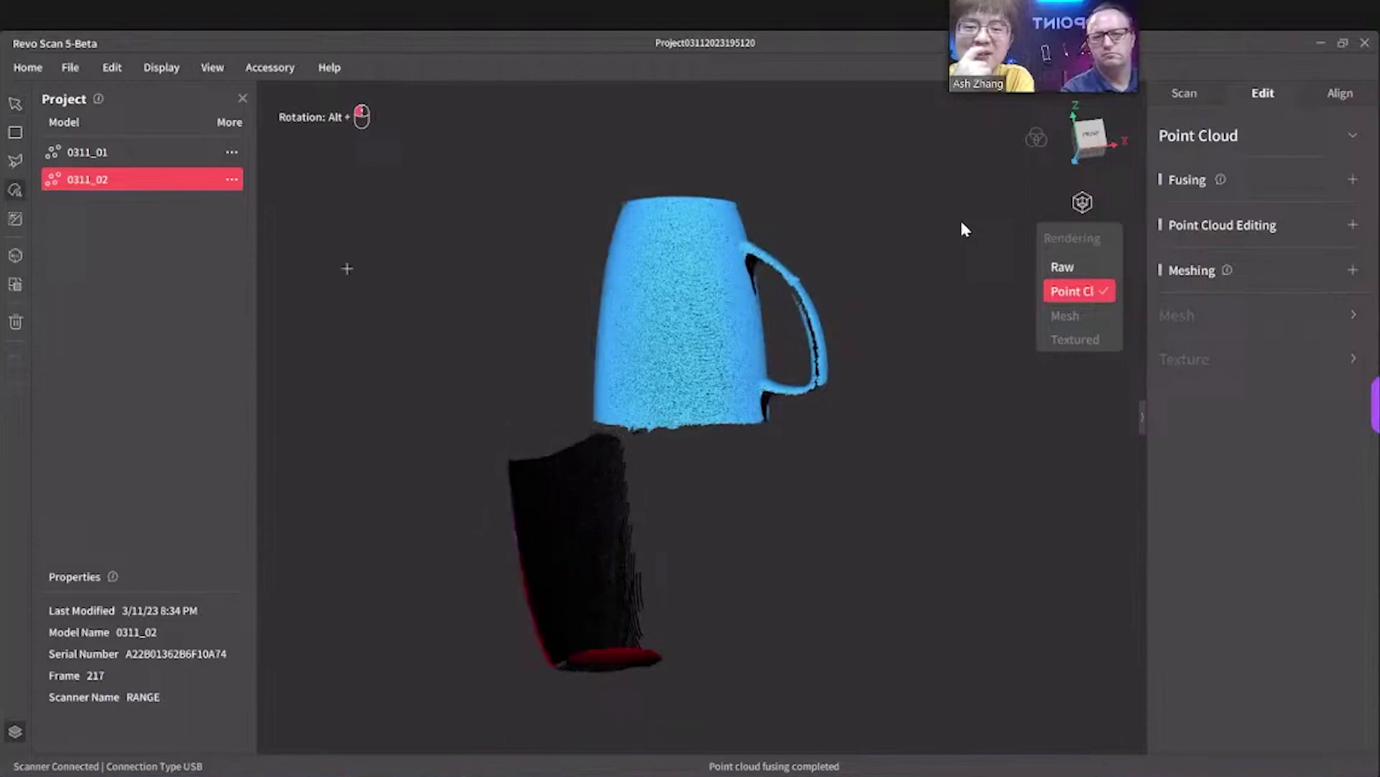
left_click(17, 321)
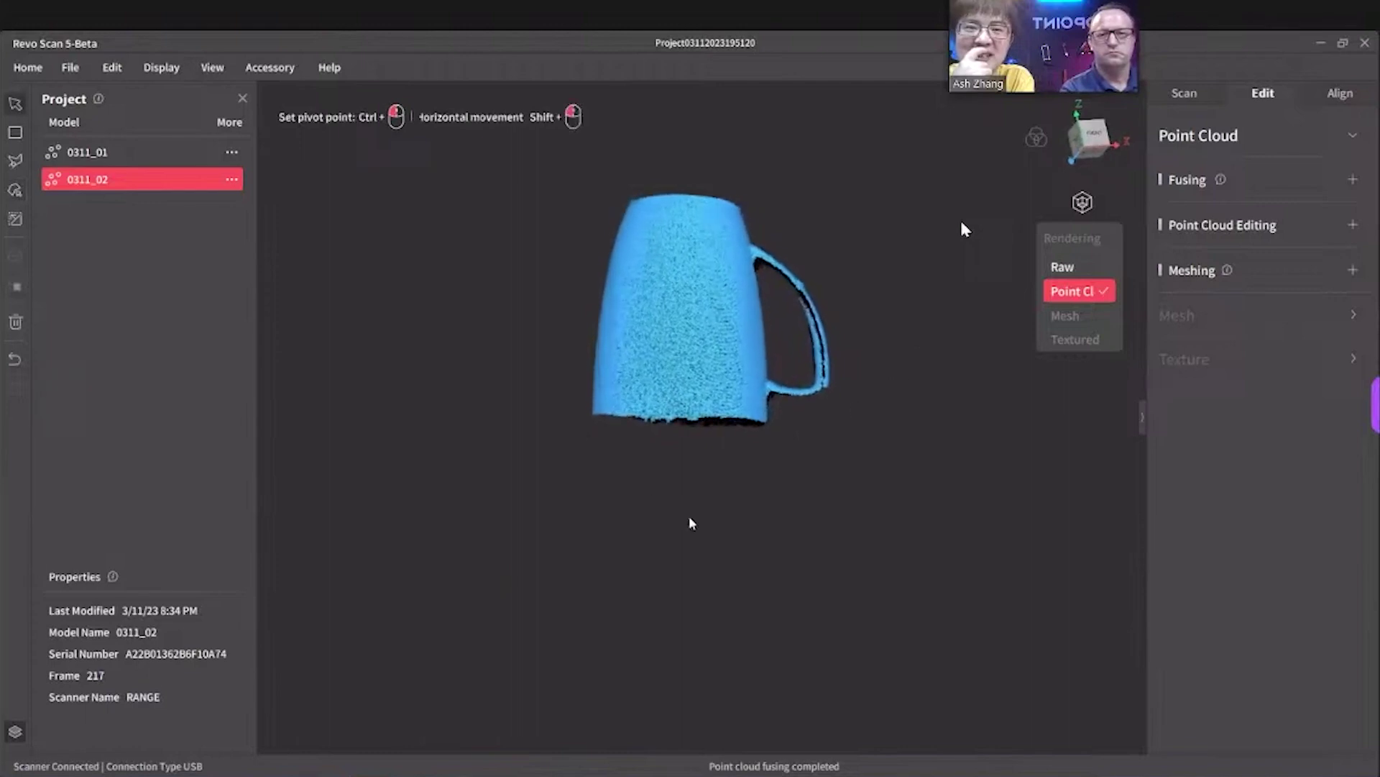
- Select the ragged strip along the lower edge of the upside-down mug with a rectangle and delete it
left_click(15, 132)
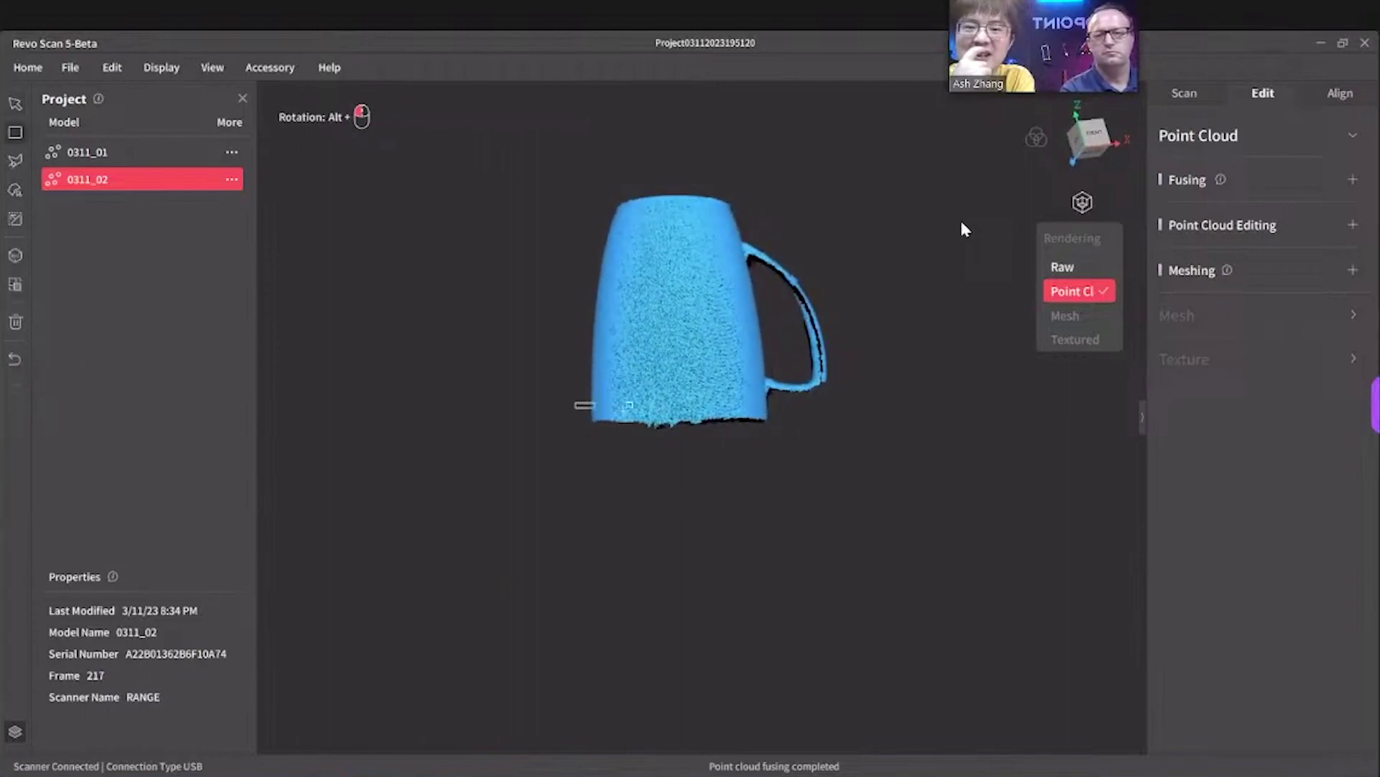
left_click_drag(629, 406, 794, 478)
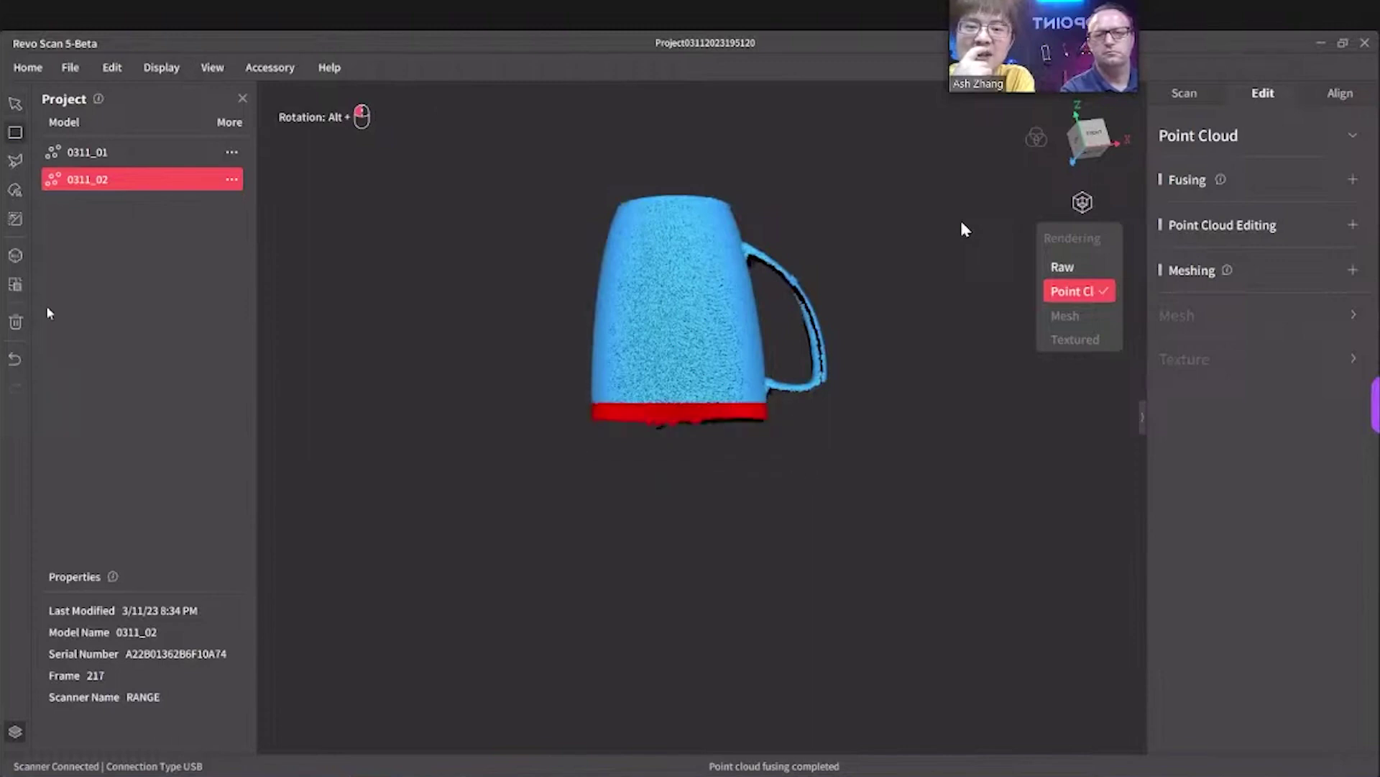
left_click(15, 325)
- Merge scans 0311_02 and 0311_01 using the Feature alignment method
left_click_drag(940, 335, 1334, 90)
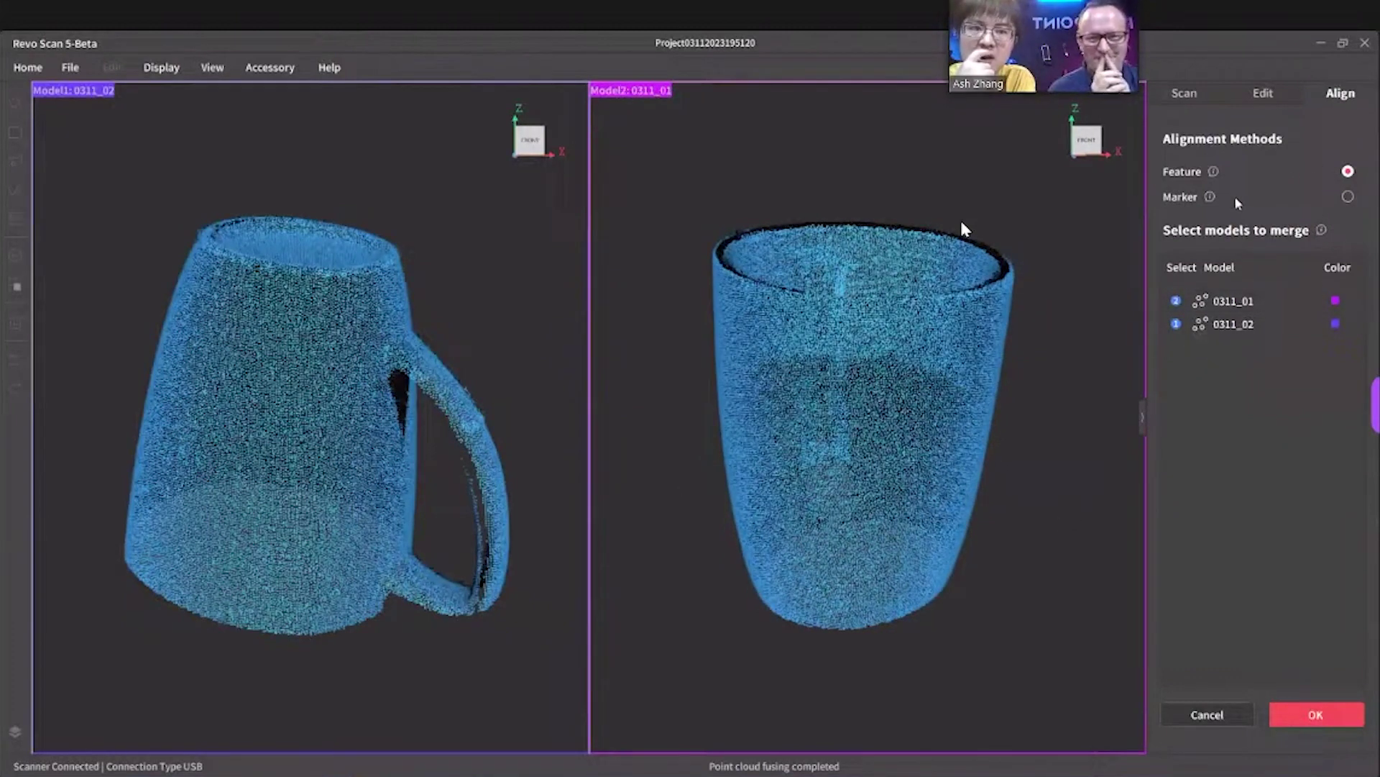
left_click_drag(1005, 318, 1021, 314)
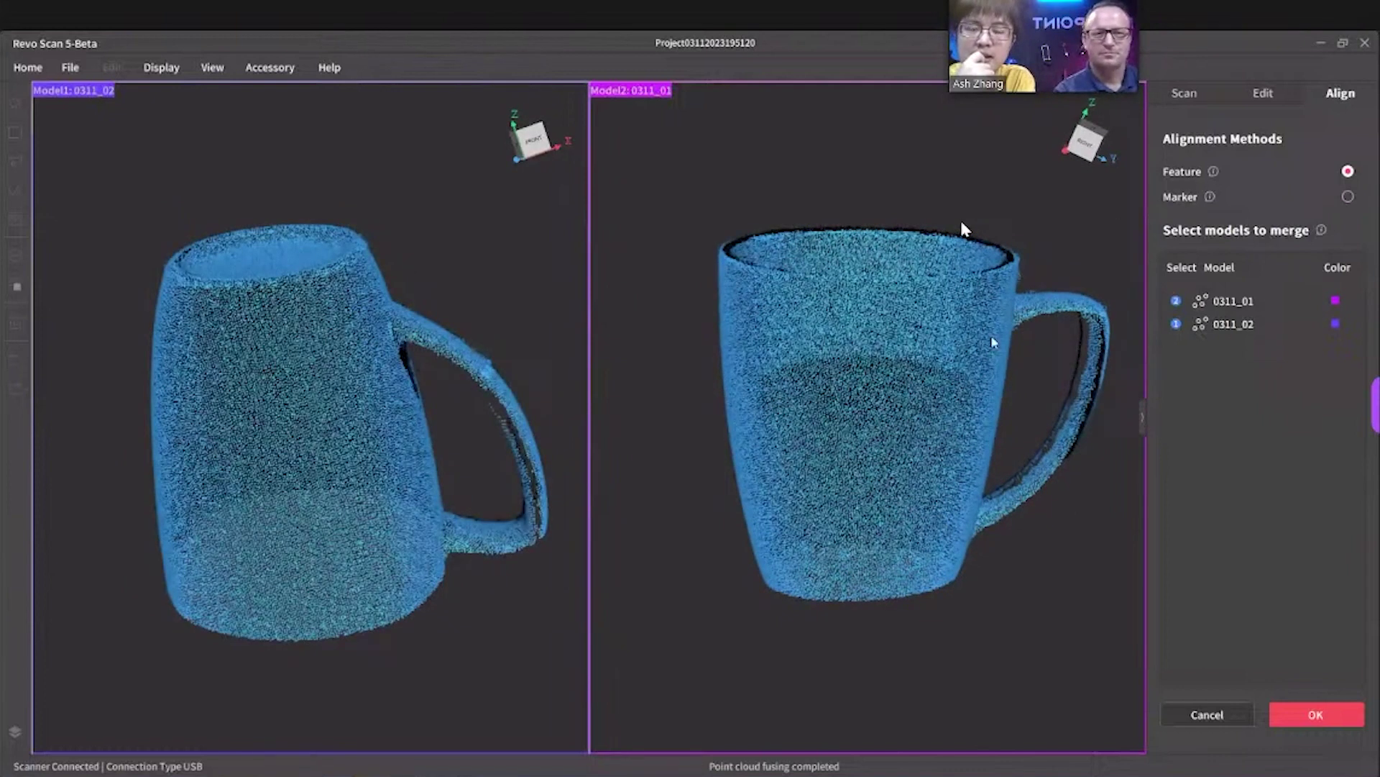
left_click_drag(1019, 568, 1005, 563)
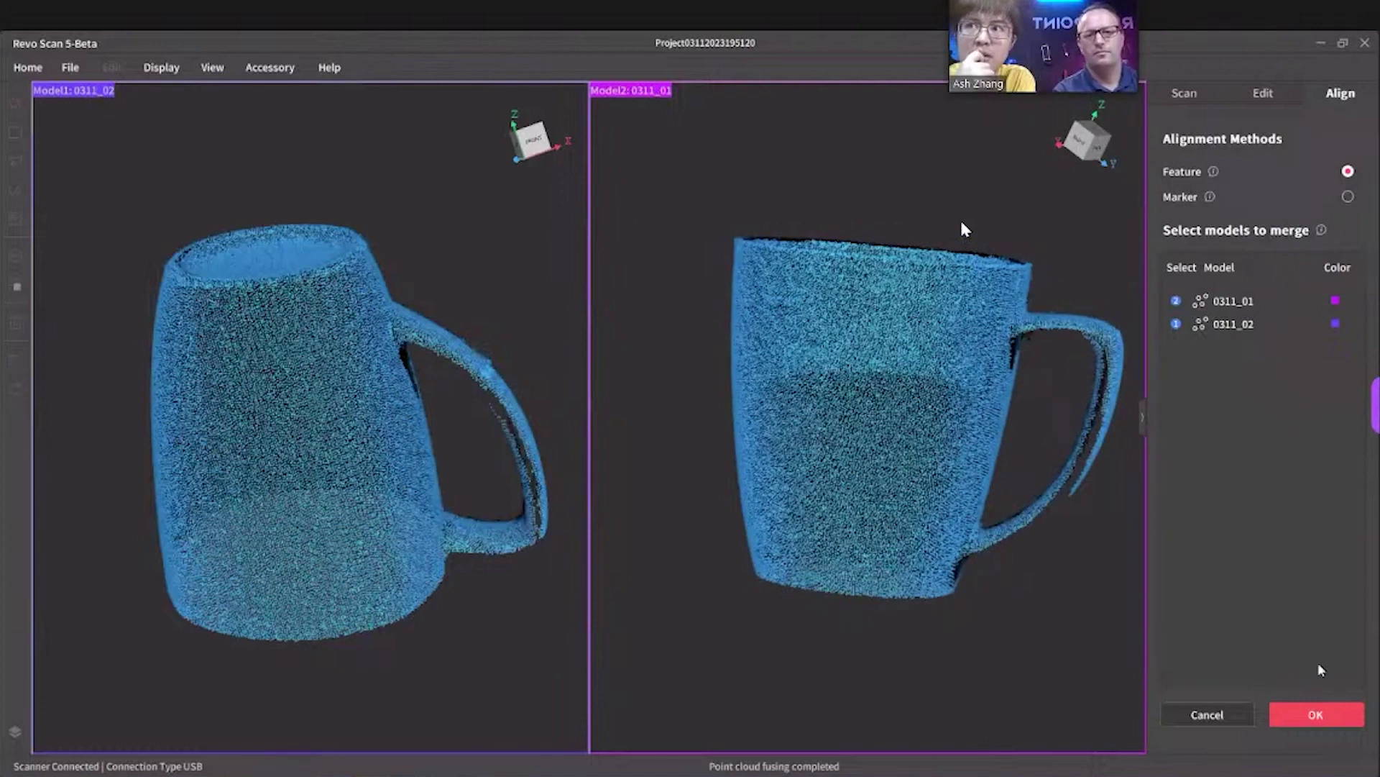
left_click(1303, 710)
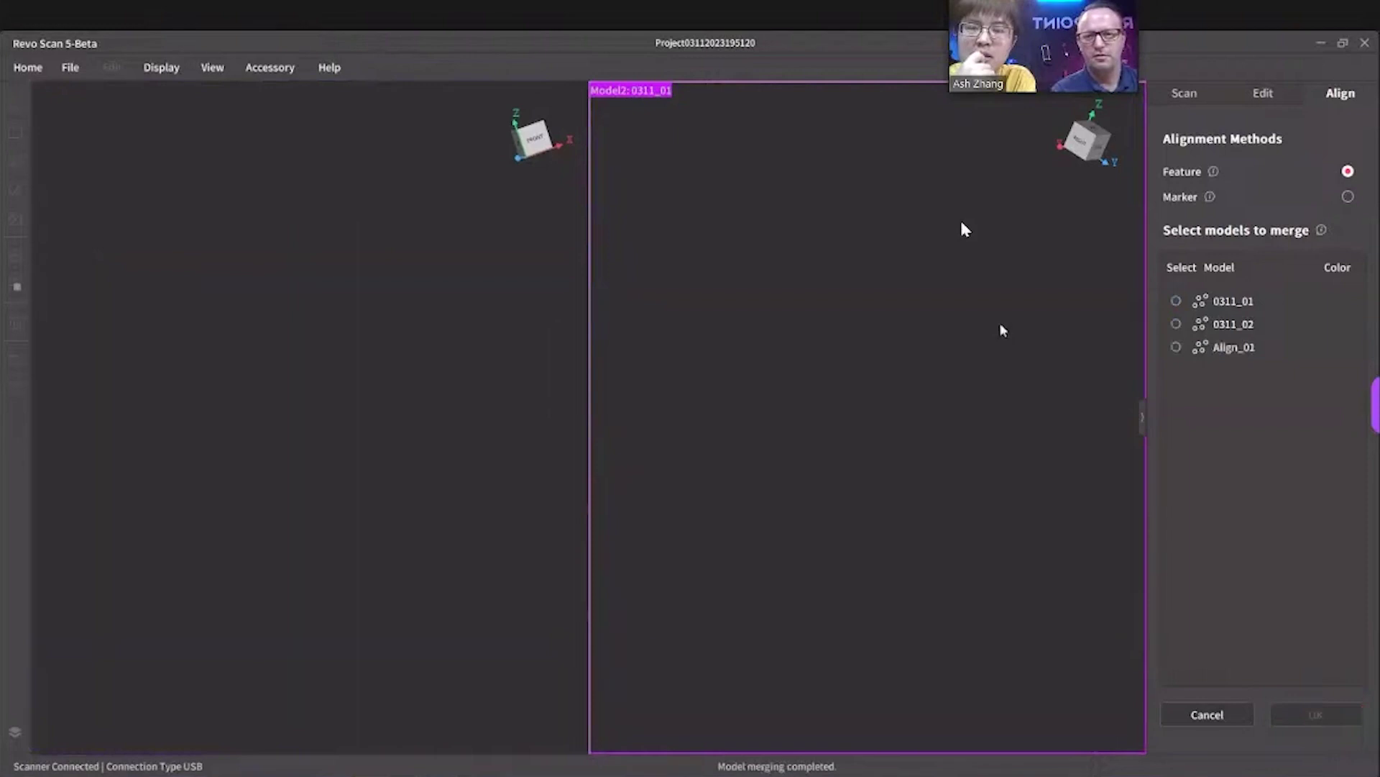
- Display the merged model Align_01, open its point cloud editing options, and inspect the mug's body and handle from several sides
left_click(1176, 346)
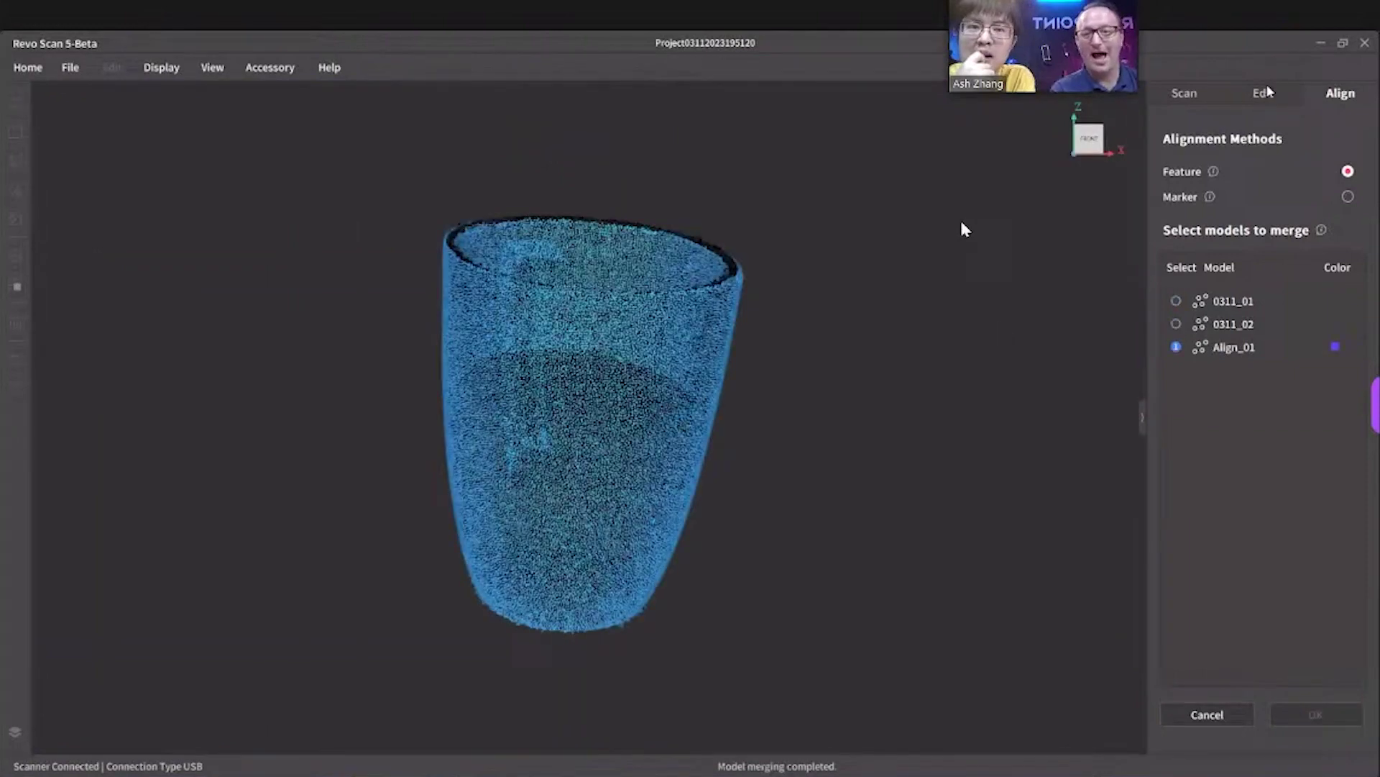
left_click_drag(685, 486, 639, 471)
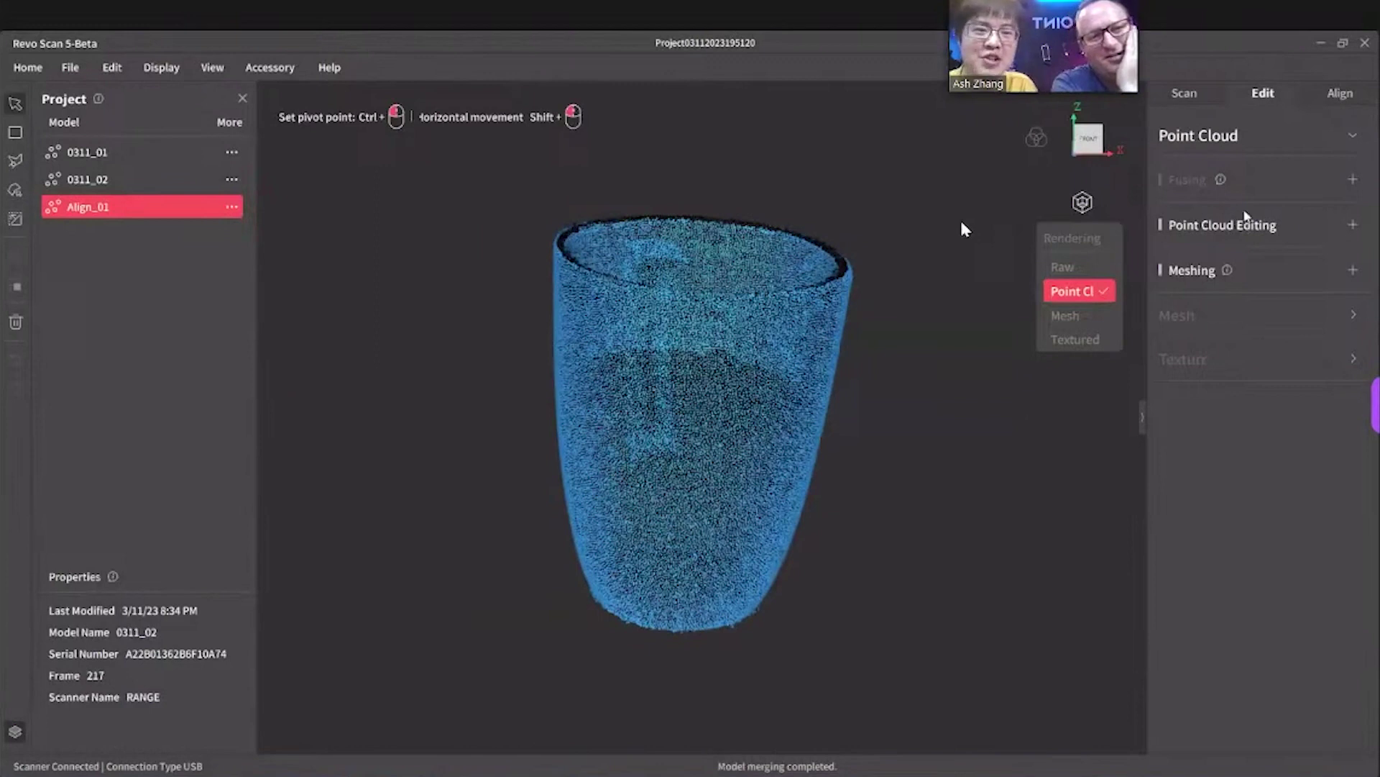
left_click_drag(981, 441, 652, 679)
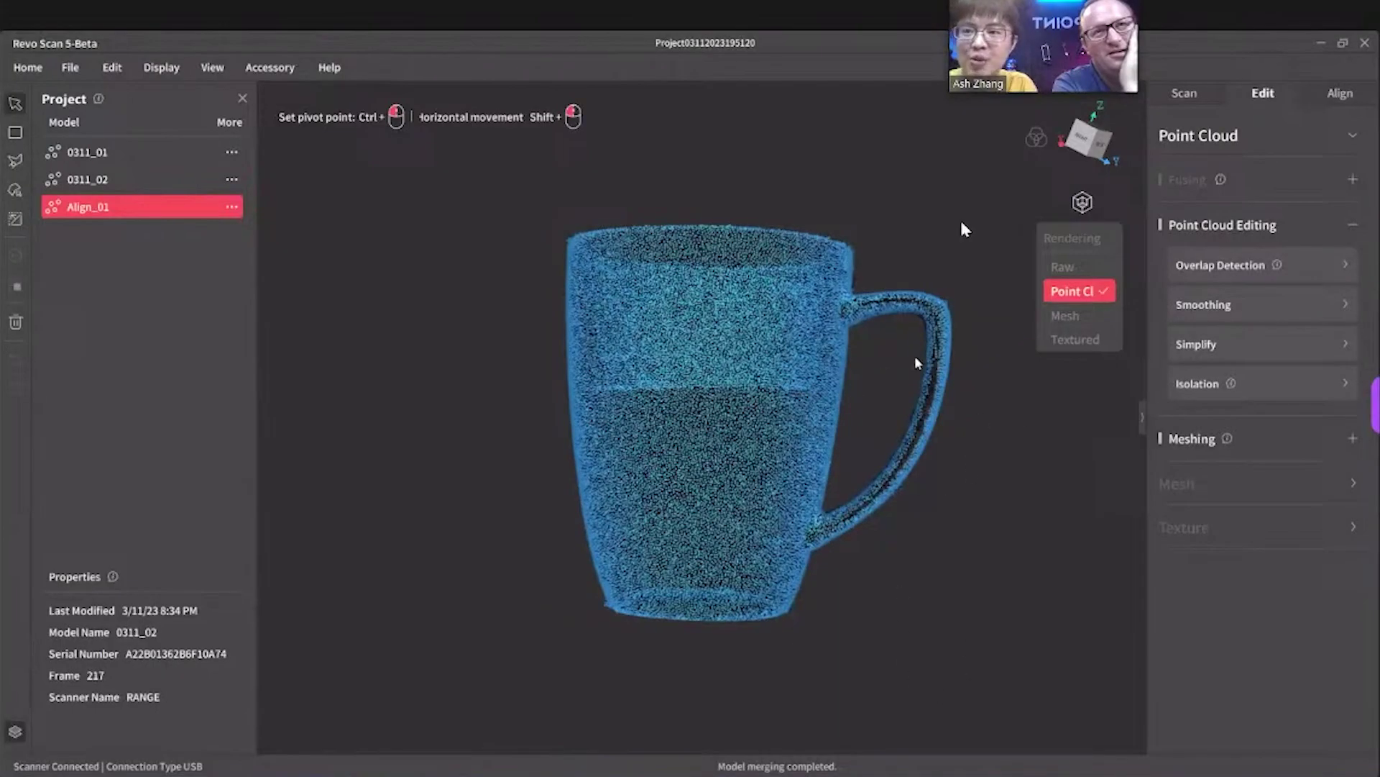
left_click_drag(1042, 410, 1046, 401)
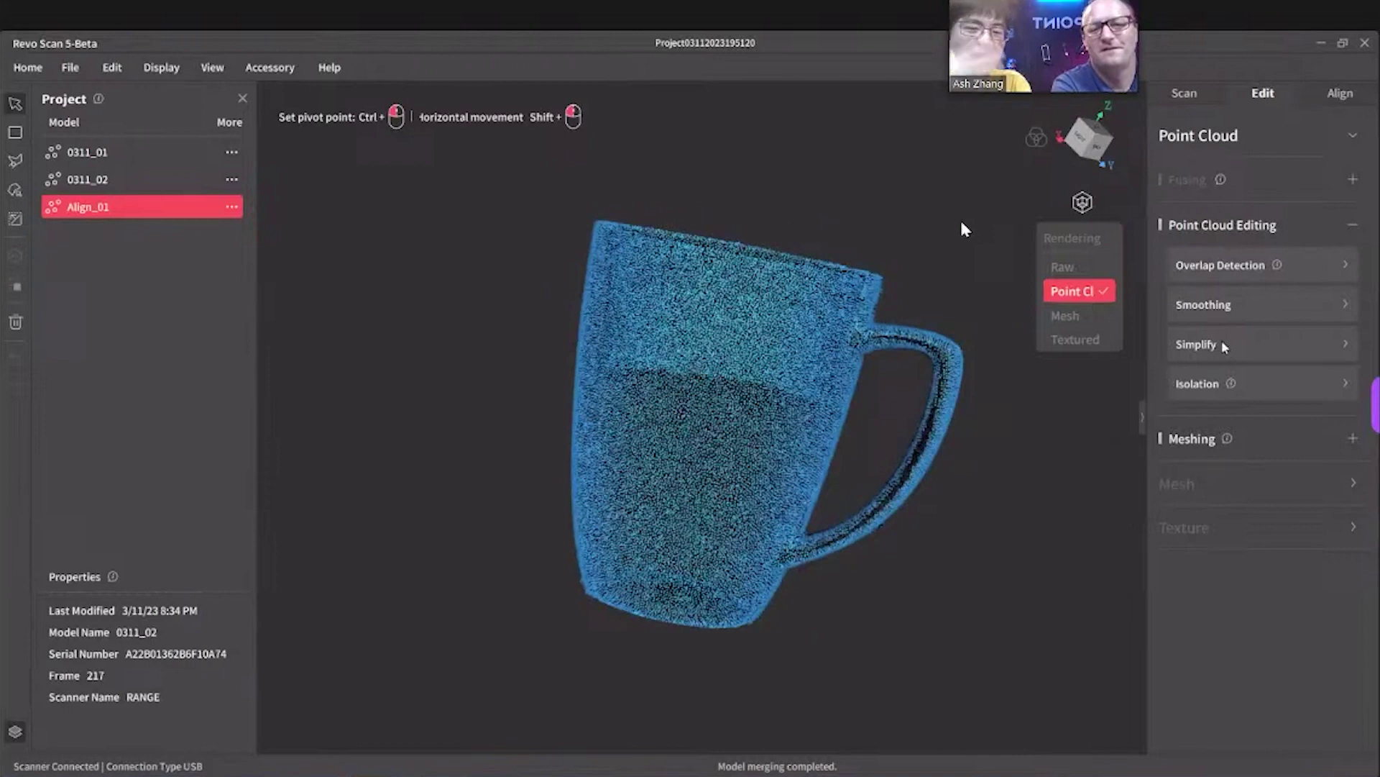
- Run Overlap Detection on the merged mug point cloud and remove the detected overlapping points, repeating the detection and removal
left_click(1251, 265)
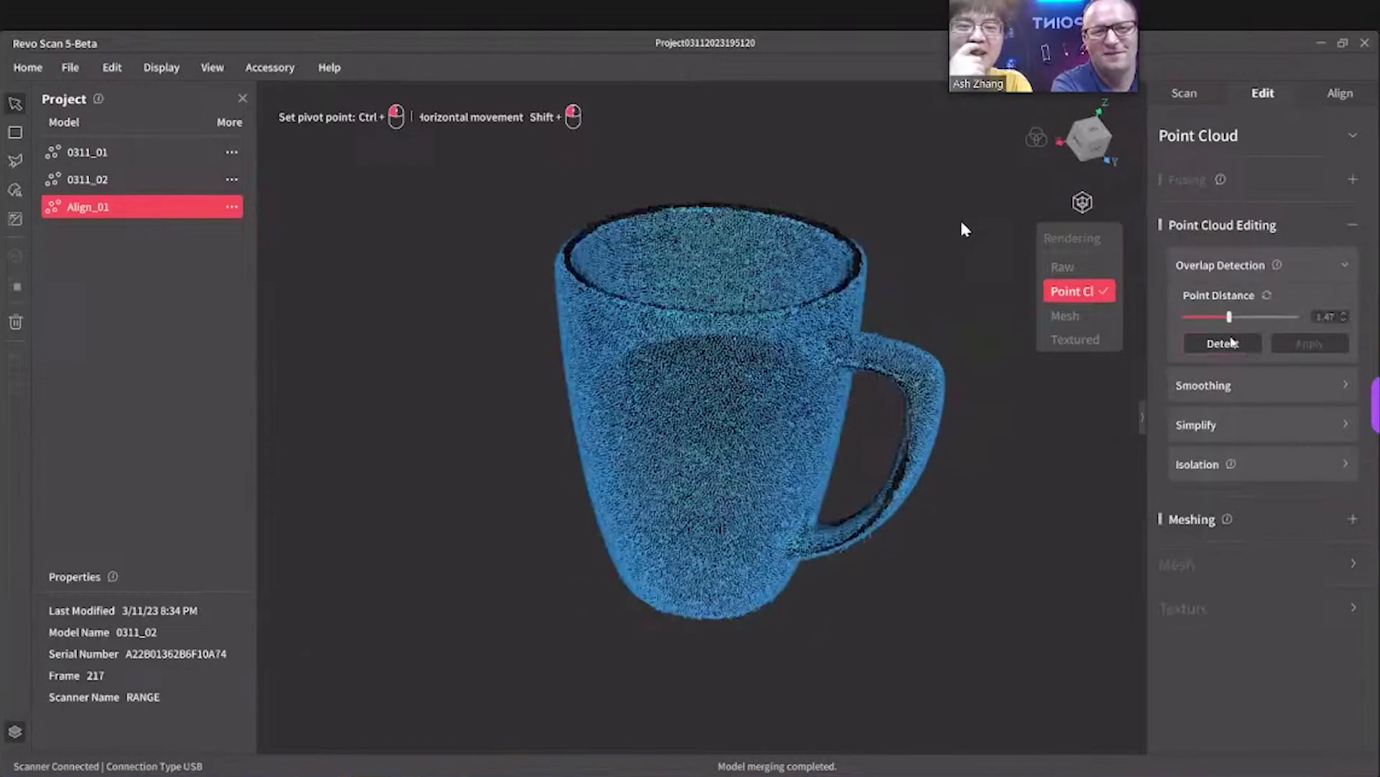
left_click(1226, 343)
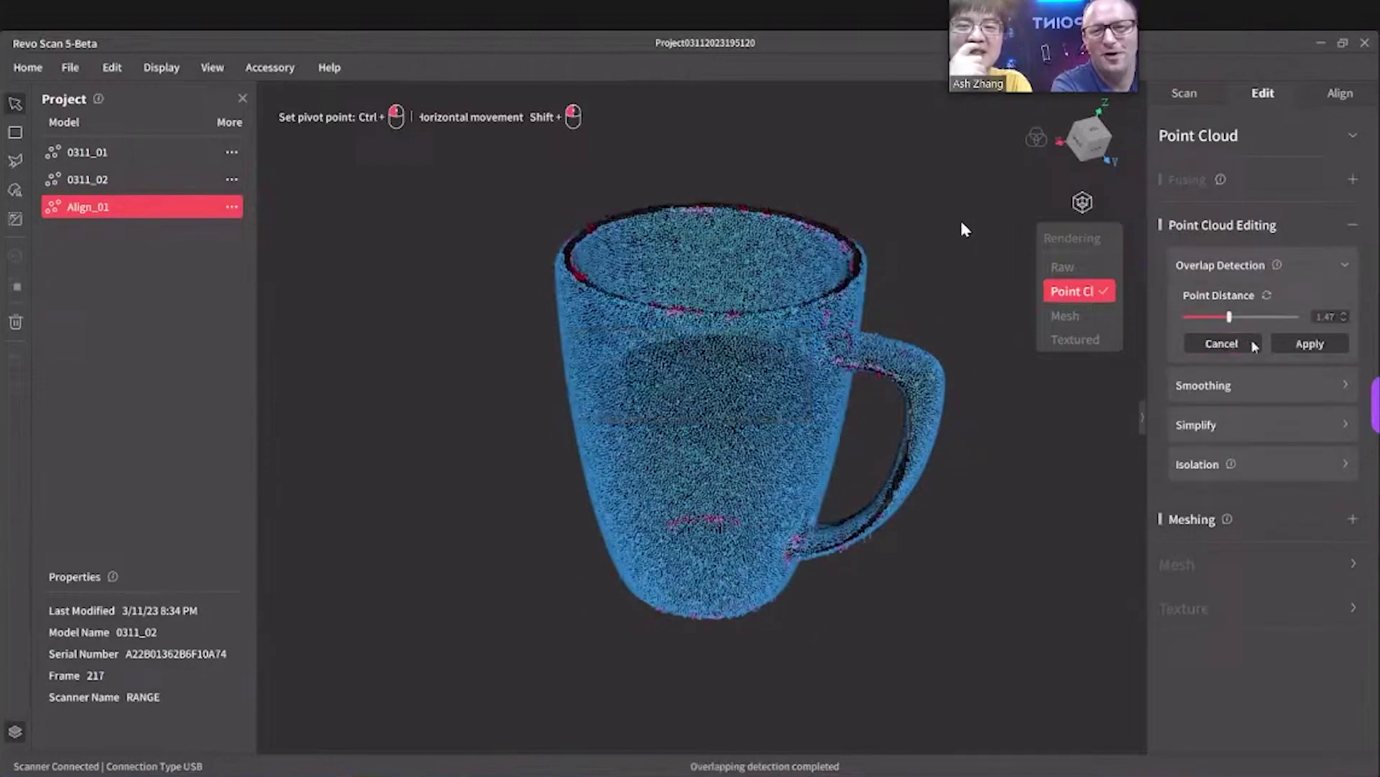
left_click(1309, 341)
left_click(1258, 348)
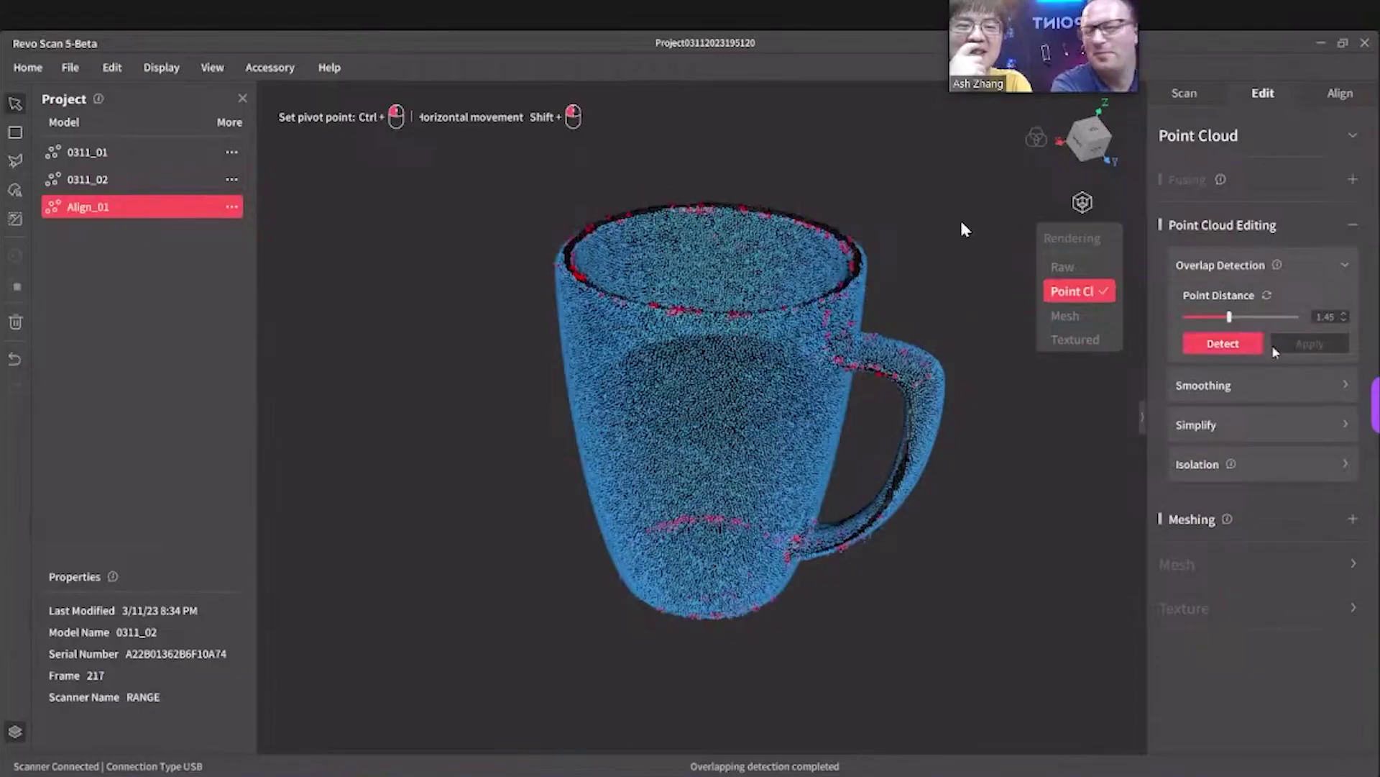
left_click(1260, 348)
left_click(1258, 347)
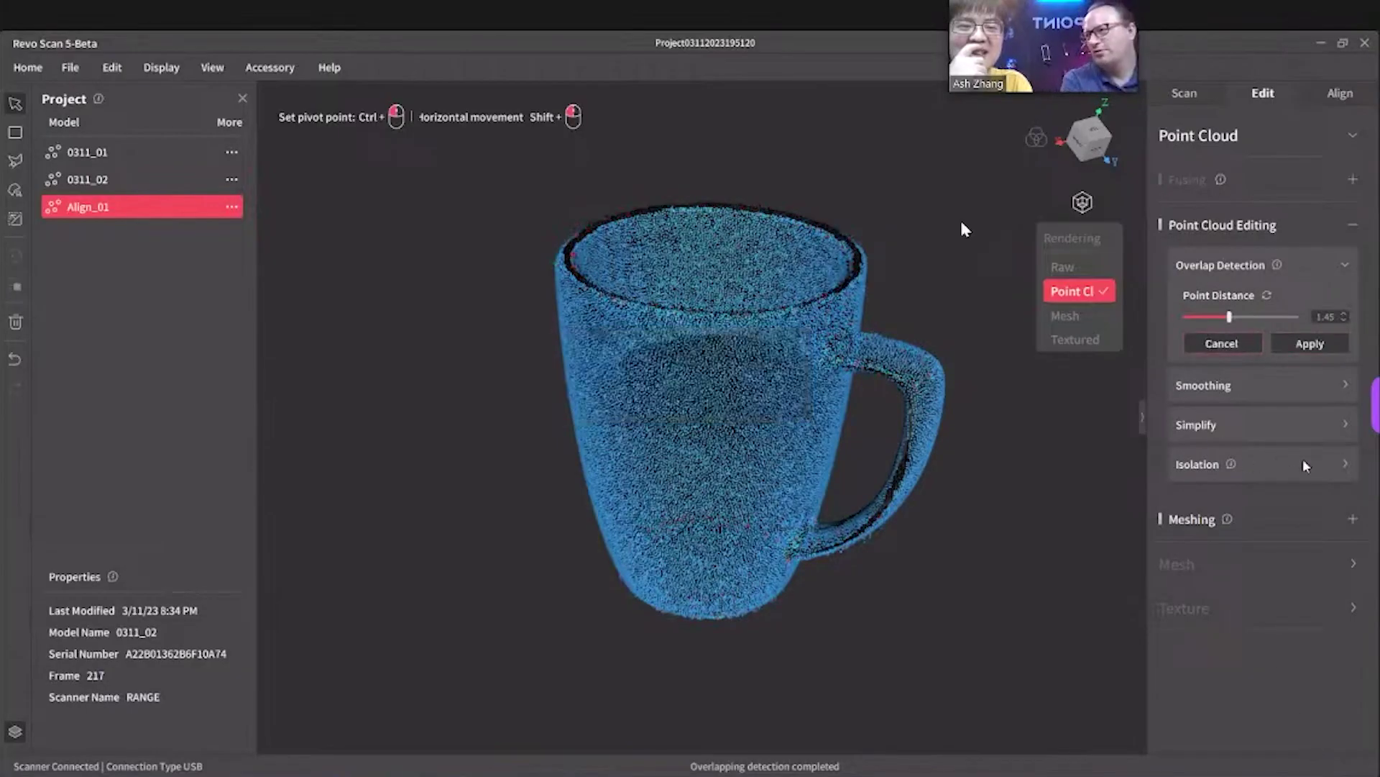
- Detect isolated points in the merged cloud with radius 16, angle 90 and isolation rate 15%, and check the mug's body, interior and handle
left_click(1268, 473)
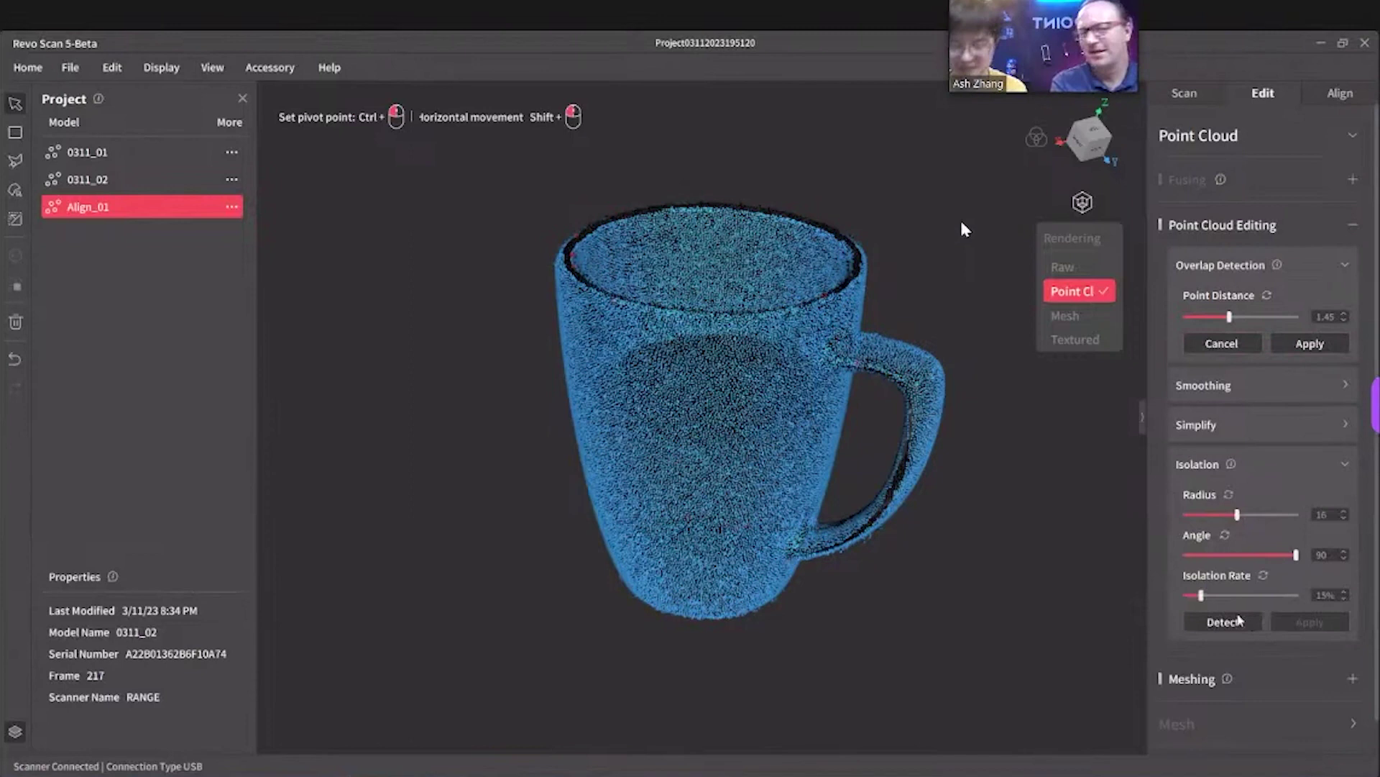
left_click(1223, 623)
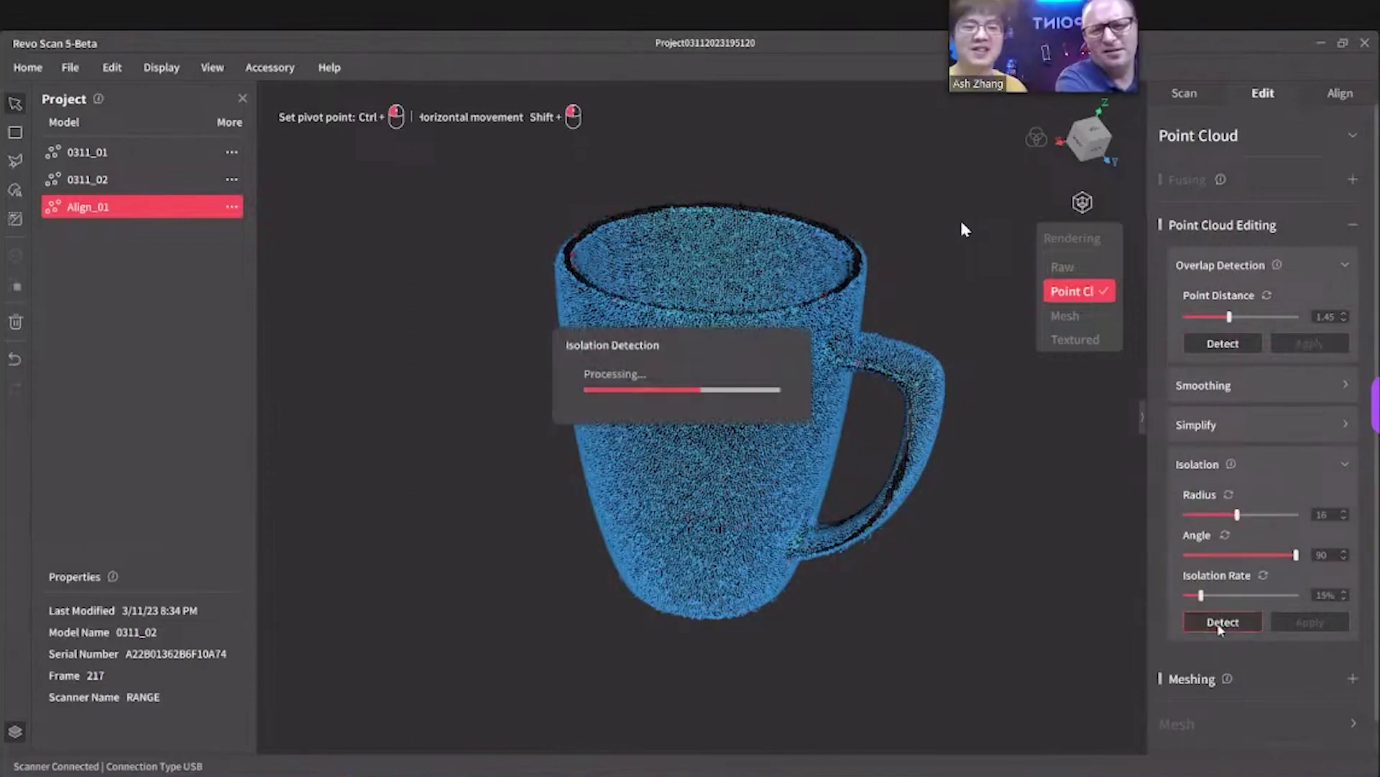
left_click(1227, 625)
left_click(1224, 622)
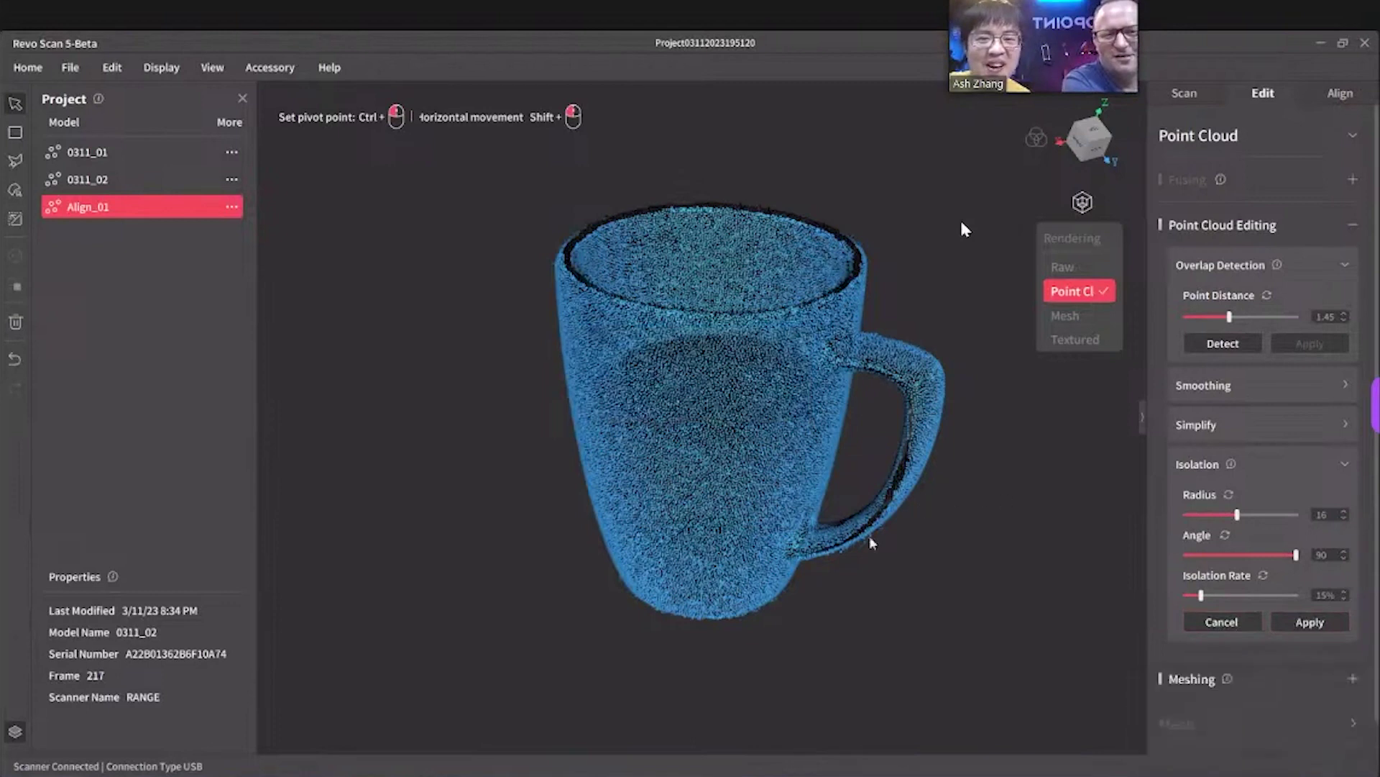
left_click_drag(870, 536, 783, 594)
left_click_drag(770, 152, 603, 233)
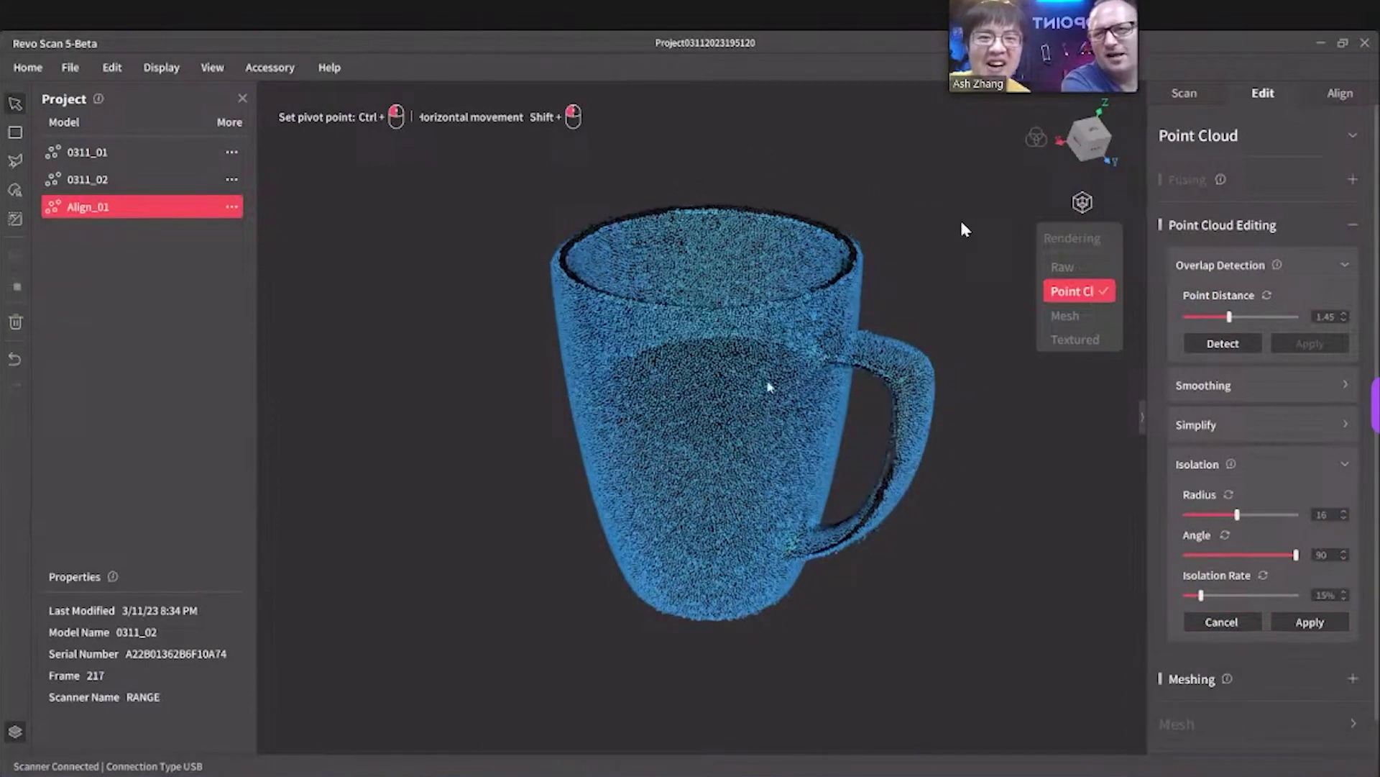
left_click_drag(903, 585, 969, 512)
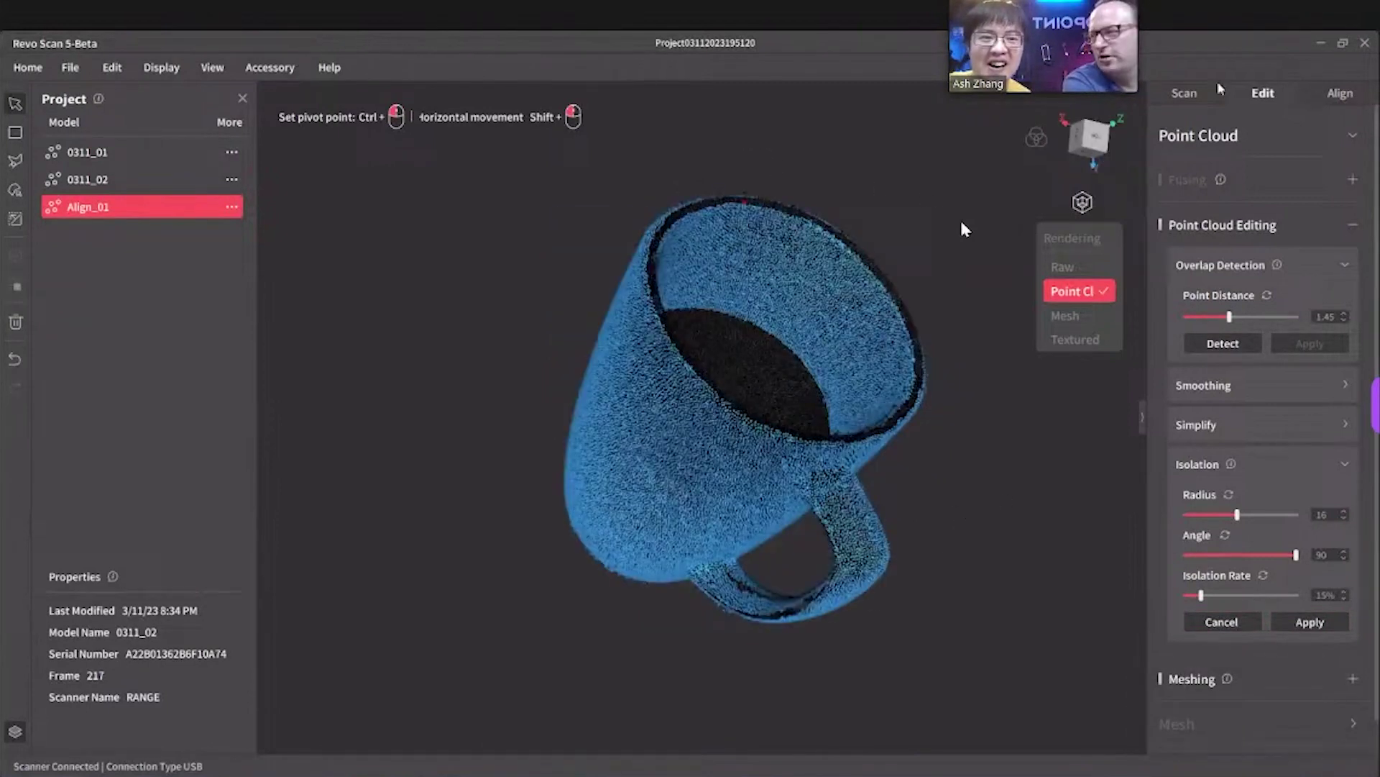
left_click(1090, 138)
- Mesh the merged point cloud with Mesh Quality 5.0 and Fill Holes enabled at a 30% ratio
left_click_drag(1350, 217, 1306, 295)
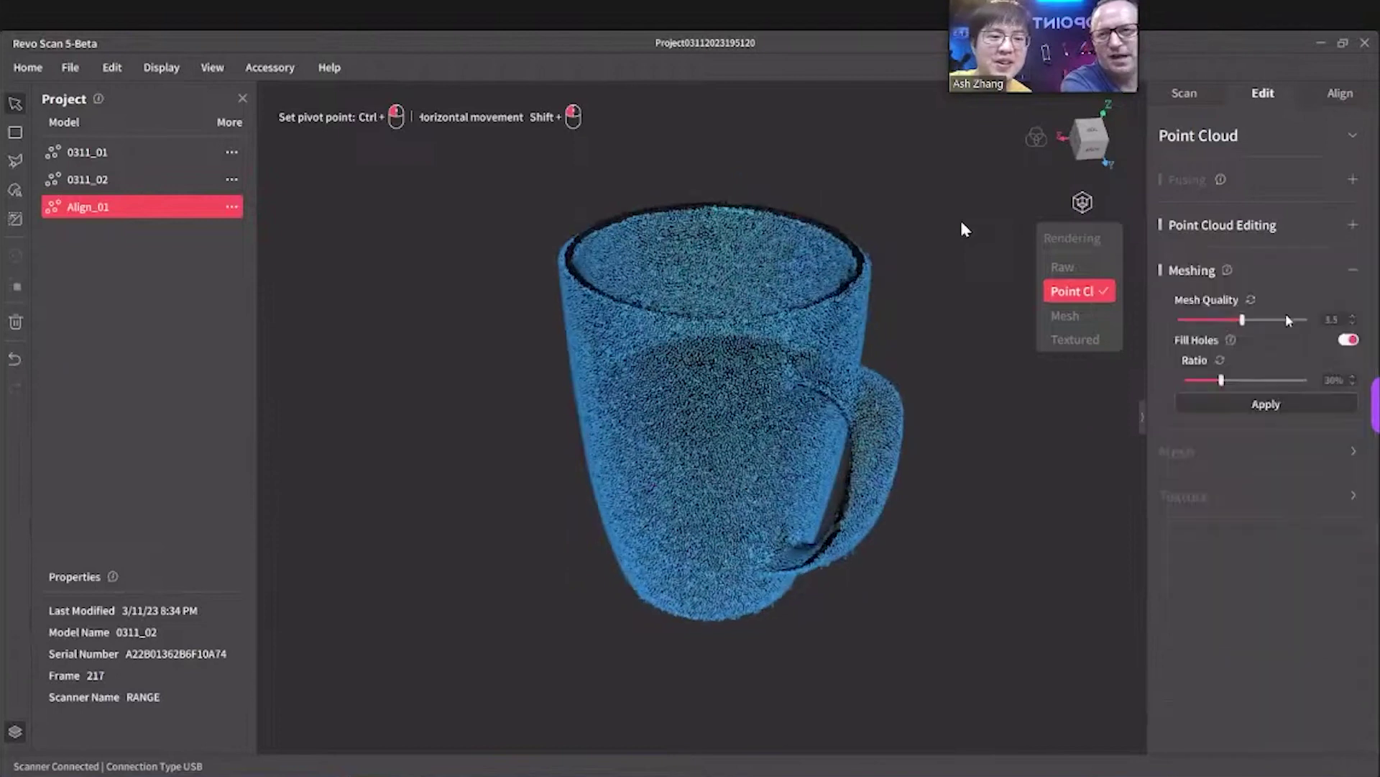
left_click(1271, 321)
left_click_drag(1278, 327, 1280, 324)
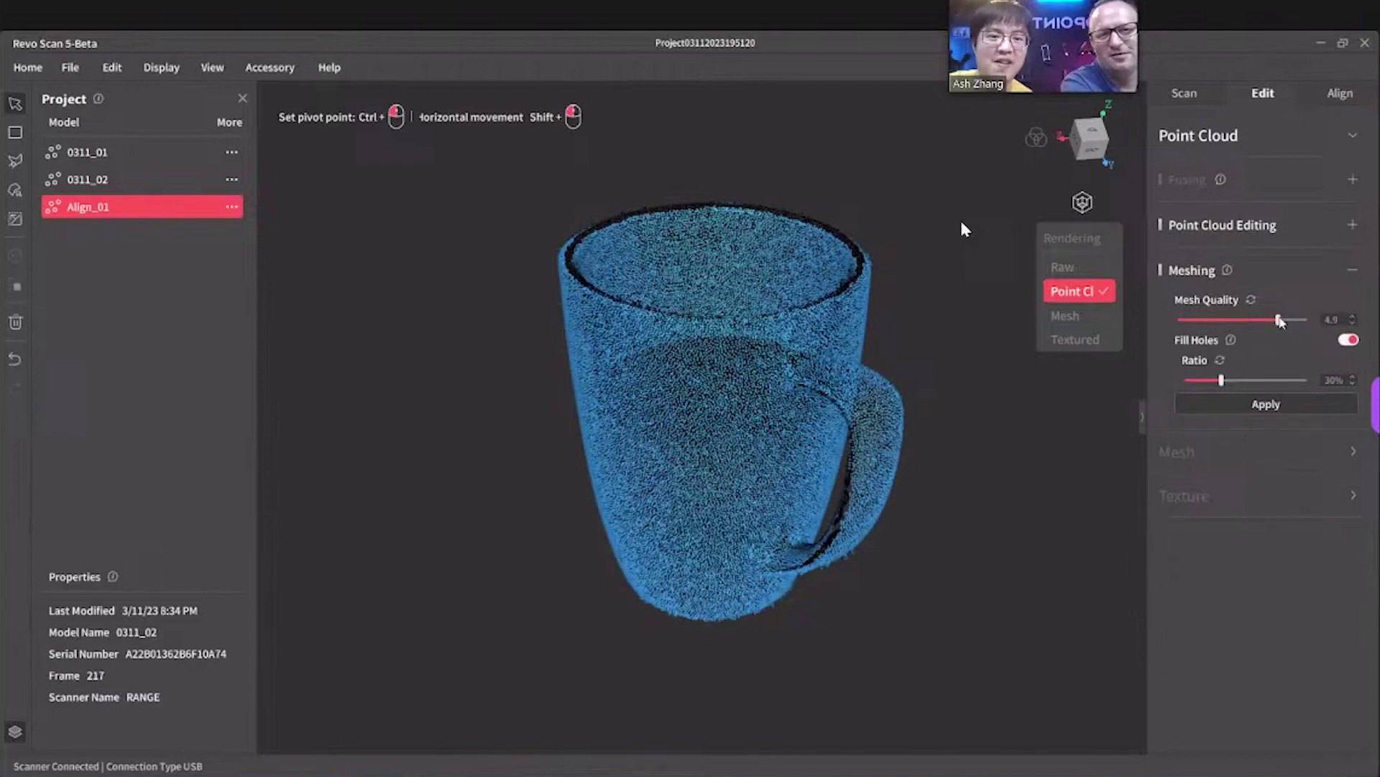
left_click(1353, 315)
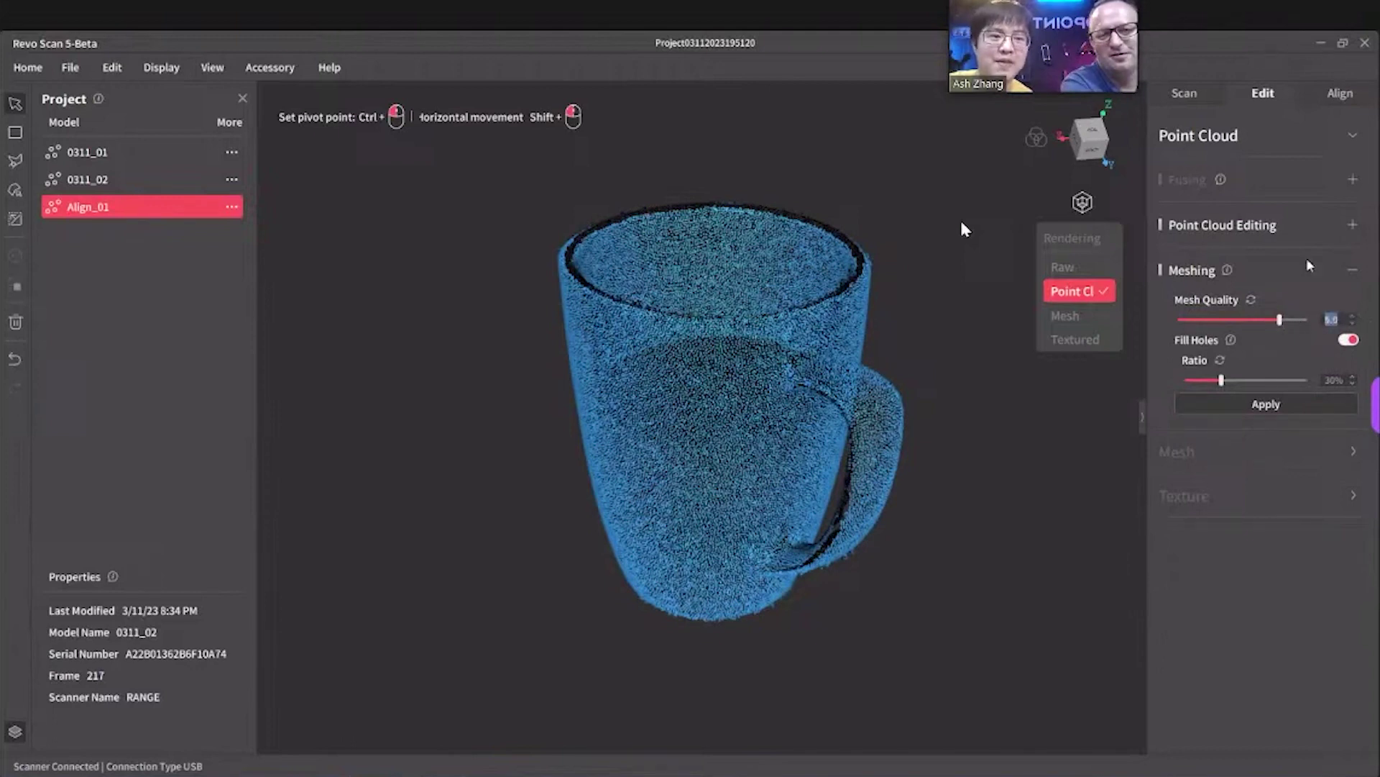
left_click(1260, 404)
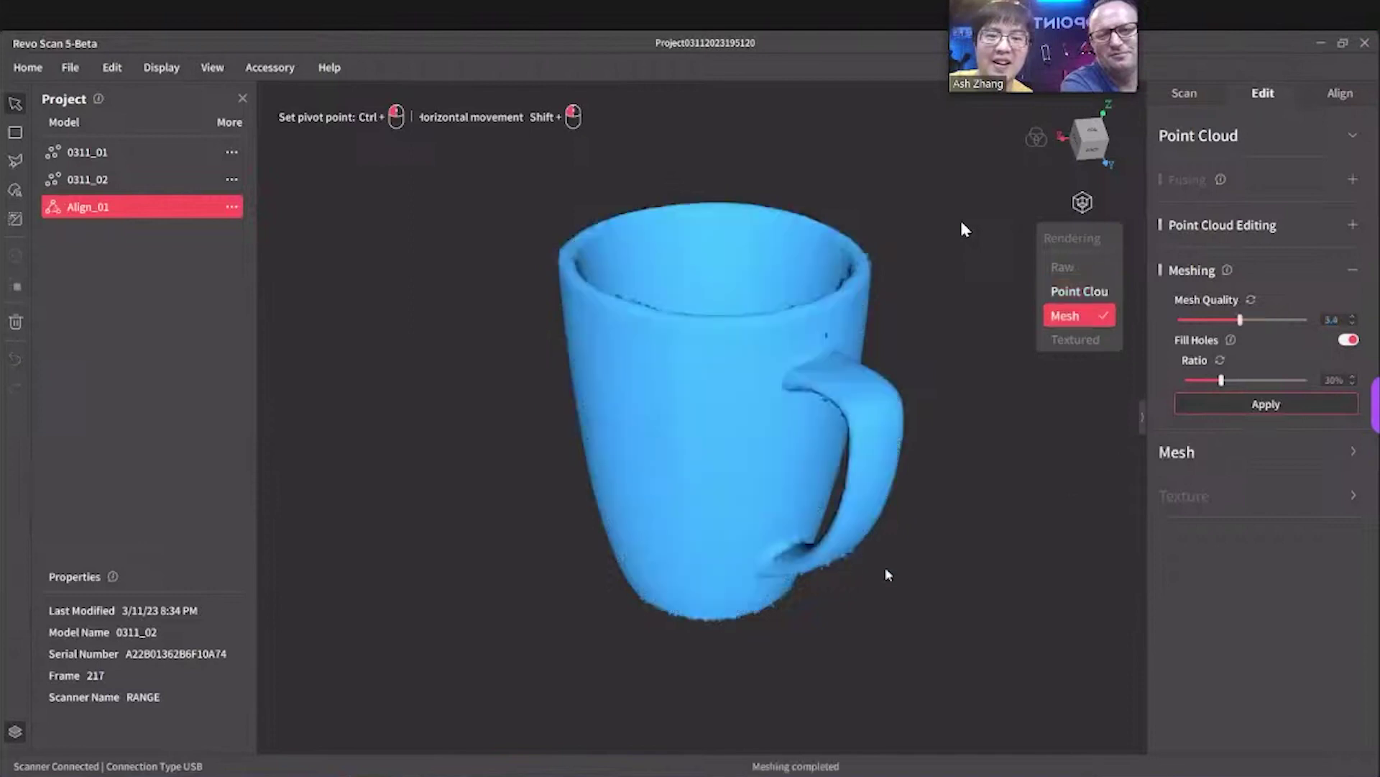
- Smooth the mug mesh with the DeNoise method, using 3 iterations and a weight of 0.3
left_click_drag(573, 548, 860, 550)
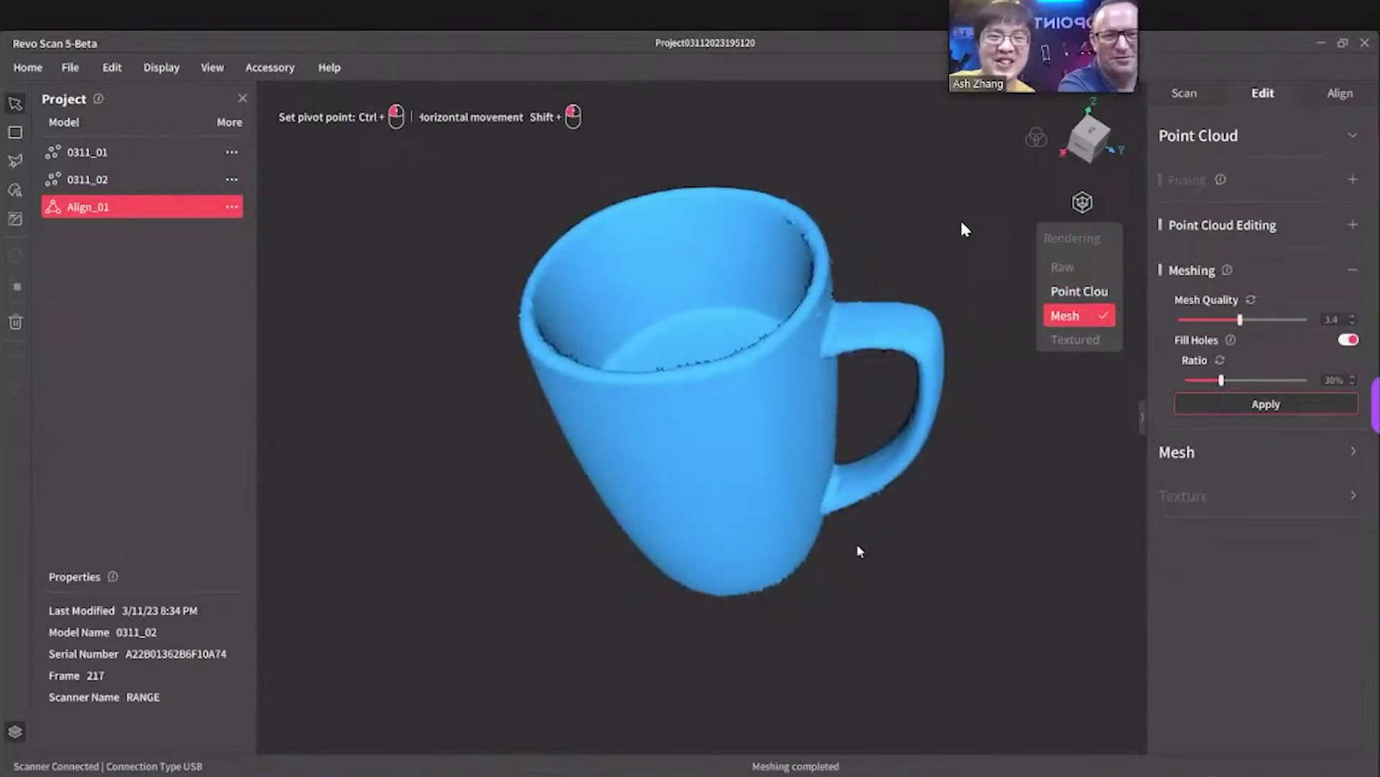
scroll(857, 550, "up", 2)
scroll(857, 550, "down", 2)
scroll(858, 550, "down", 2)
left_click_drag(859, 549, 908, 540)
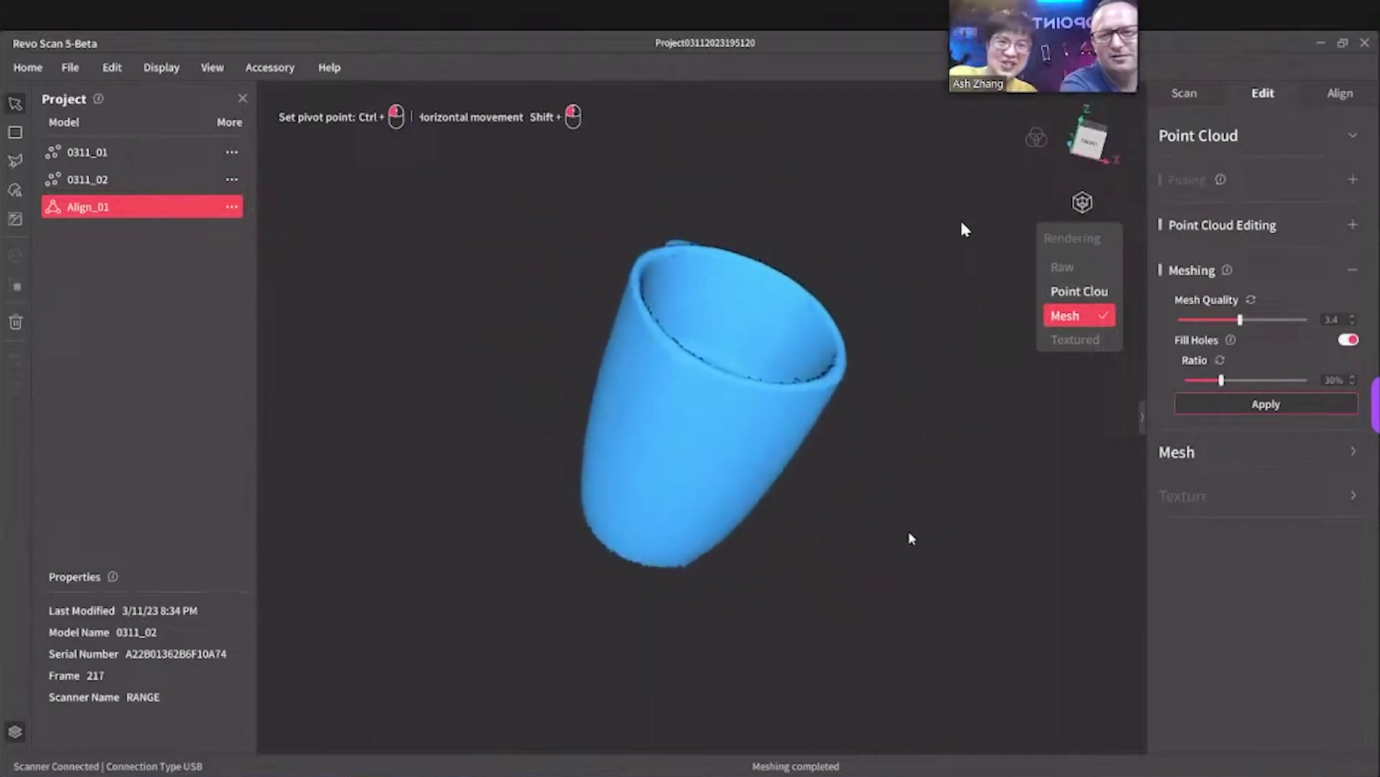
left_click_drag(911, 538, 786, 437)
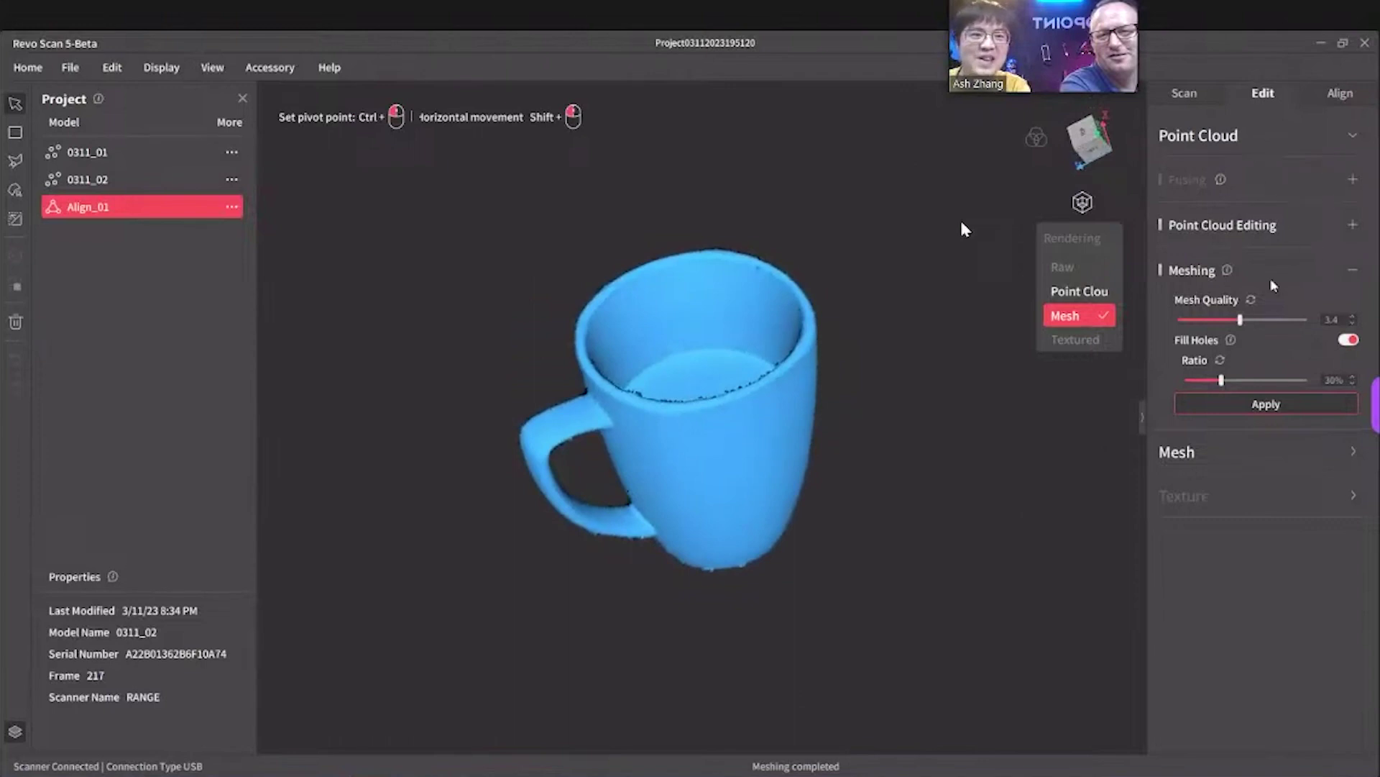
left_click(1269, 453)
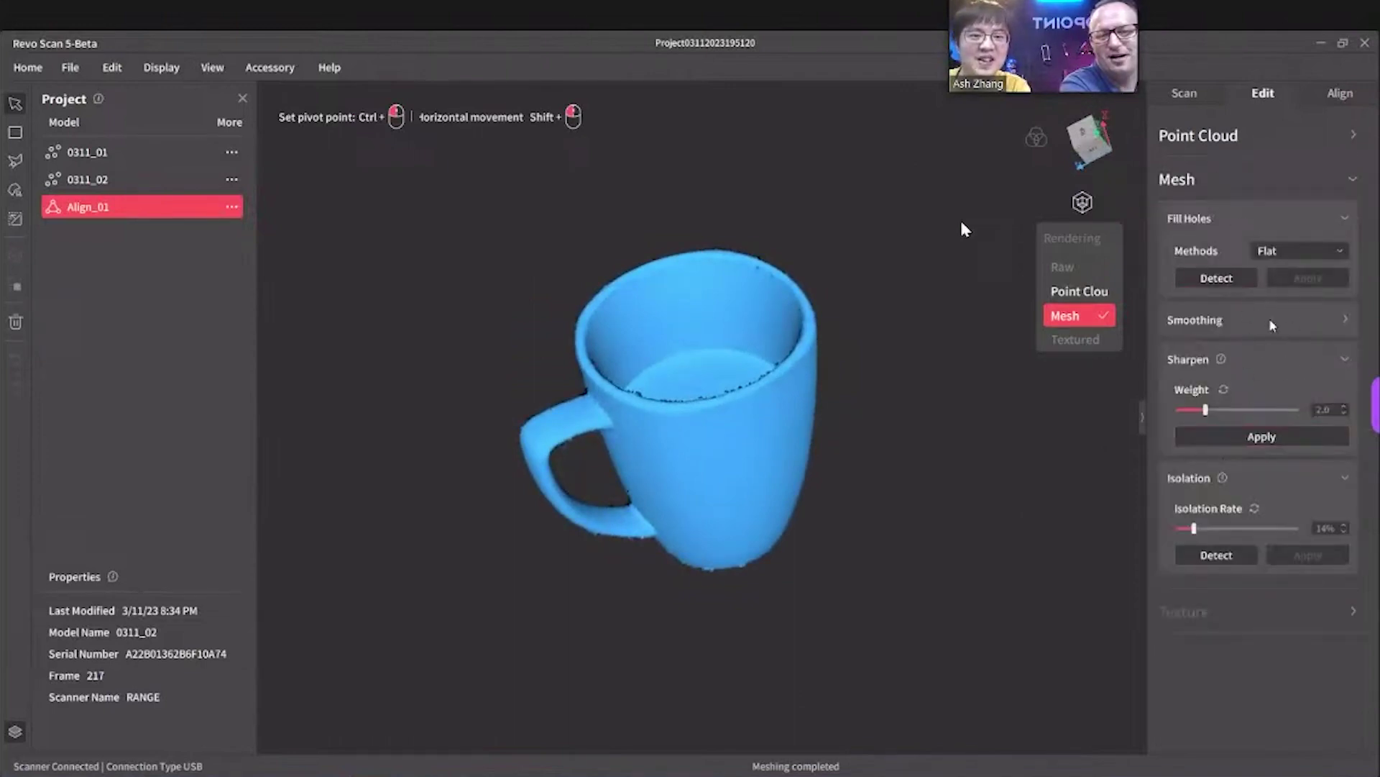
left_click(1334, 319)
left_click(1242, 468)
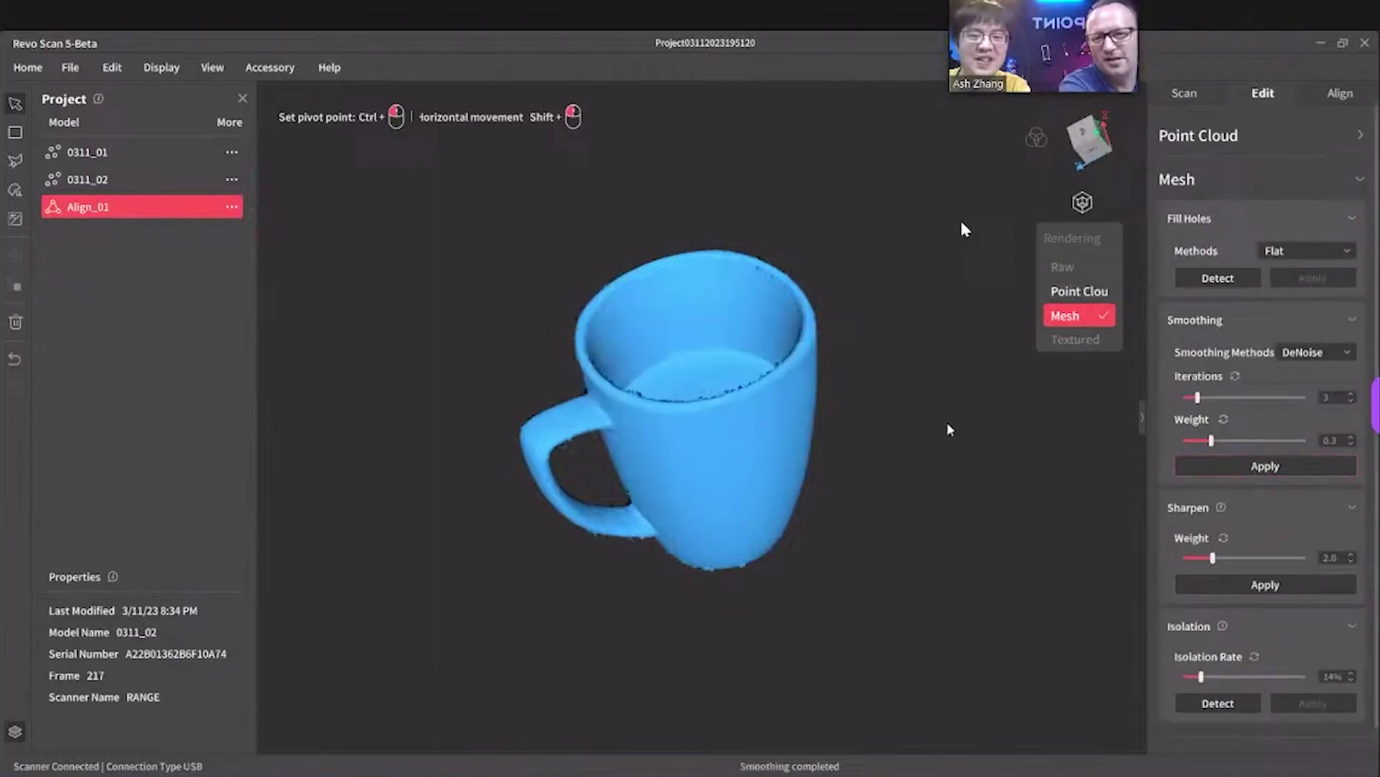
left_click_drag(948, 424, 995, 447)
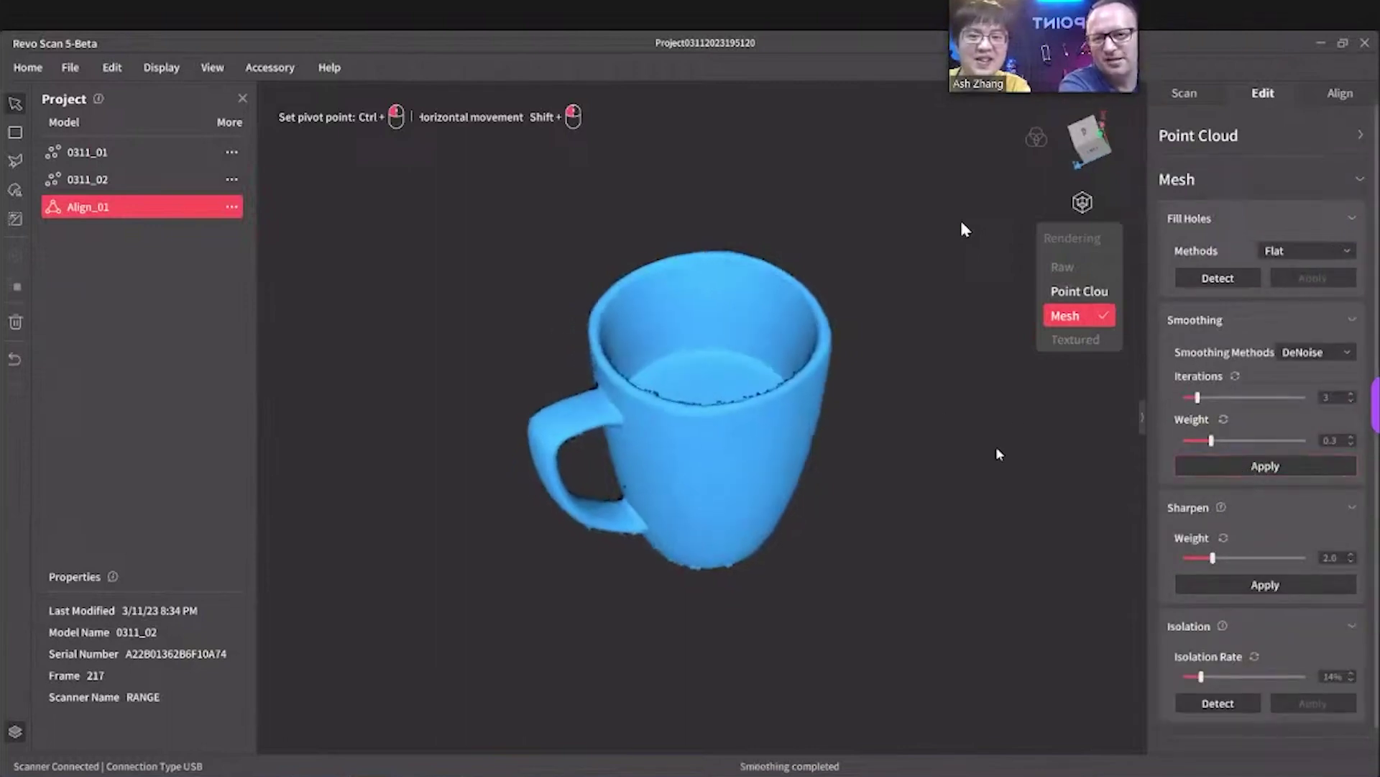
- Try to detect and remove isolated pieces of the mug mesh at a 14% isolation rate
left_click(1217, 703)
left_click(1313, 704)
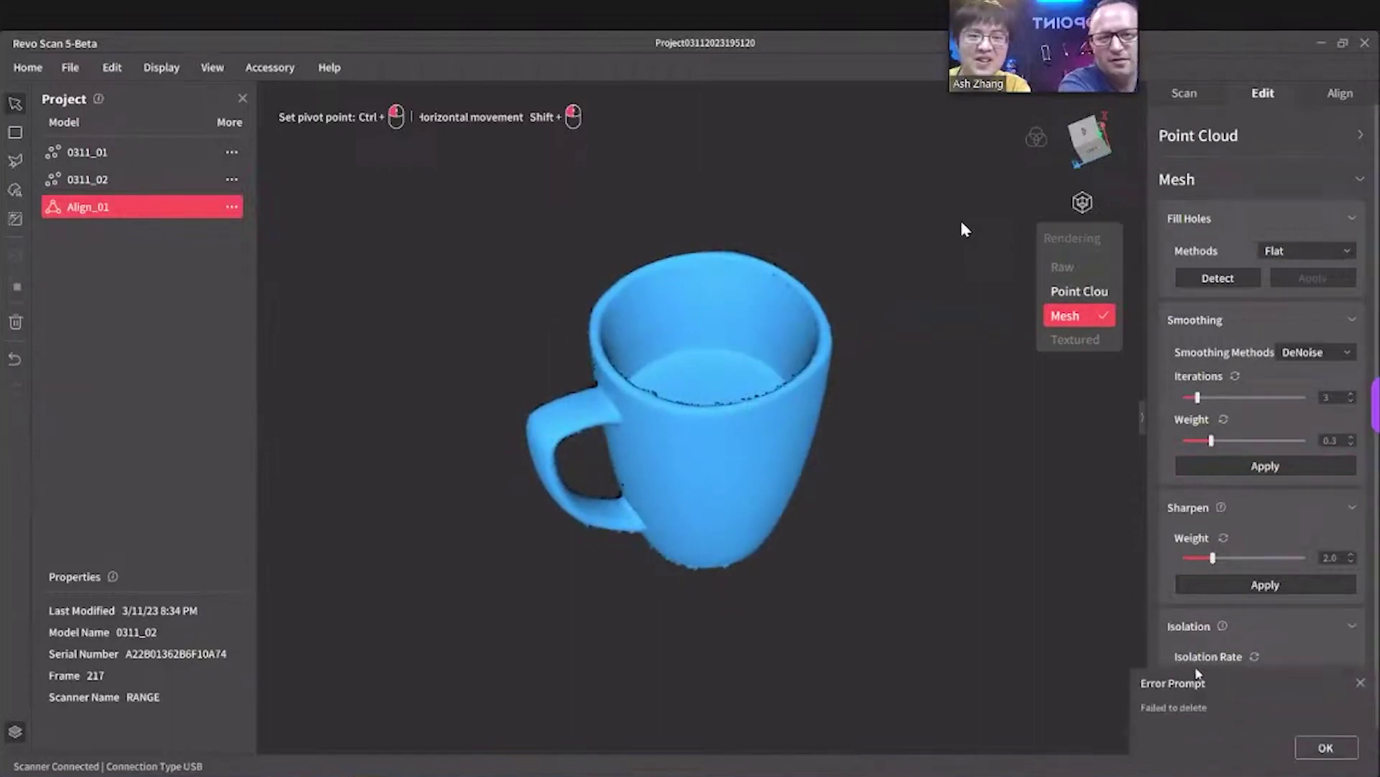
left_click(1326, 748)
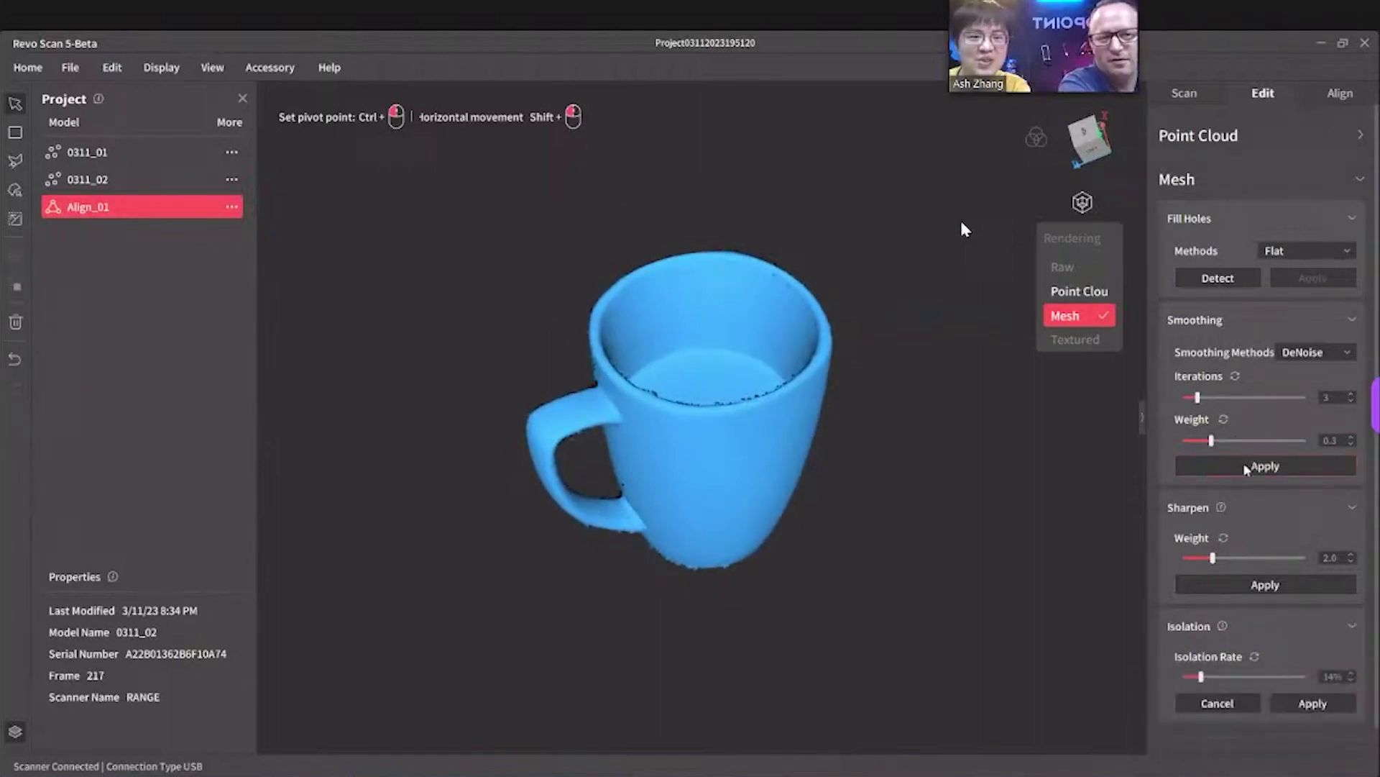
- Repeat the DeNoise smoothing on the mesh and smooth it with the Geometry method at weights 0.3 and 0.7
left_click(1244, 464)
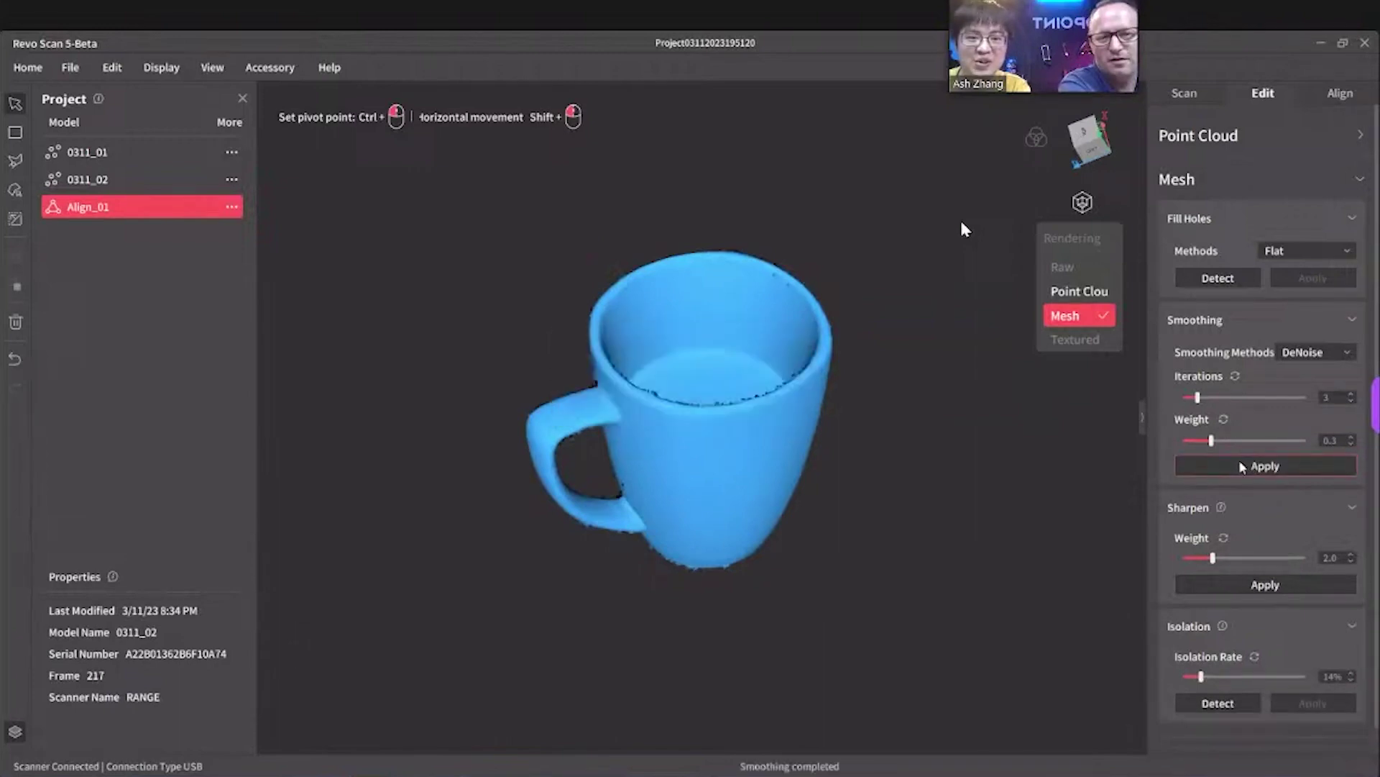
left_click_drag(962, 519, 913, 540)
left_click(1316, 350)
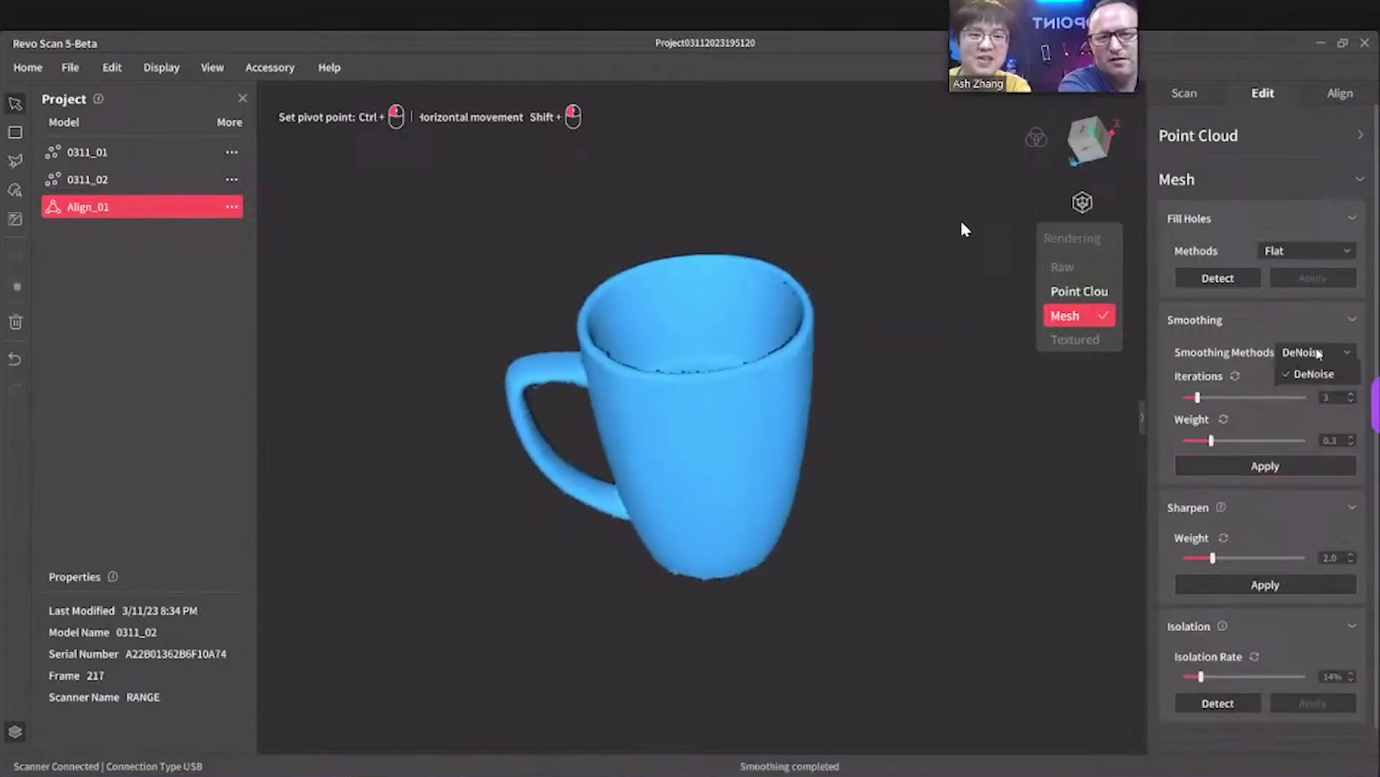
left_click(1305, 395)
left_click(1264, 424)
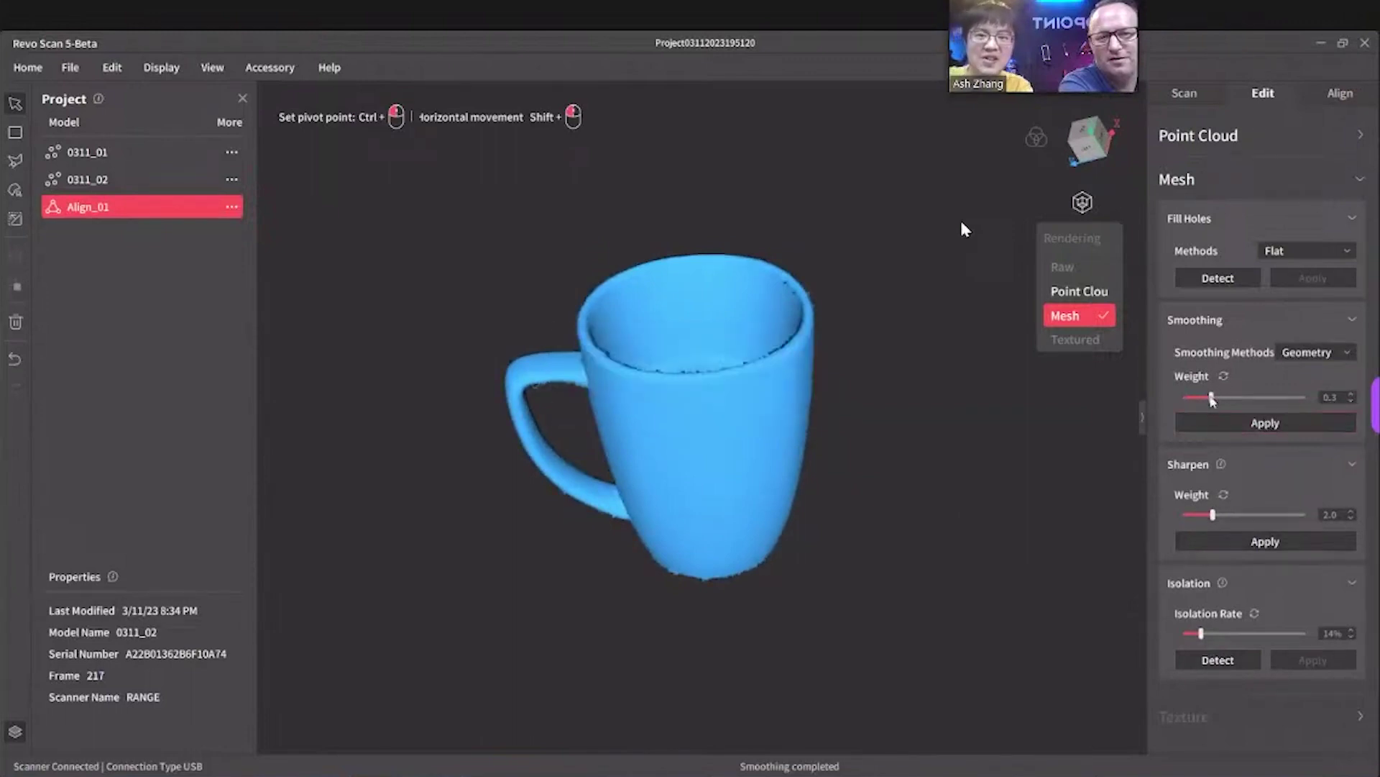
left_click_drag(1212, 398, 1269, 397)
left_click(1264, 424)
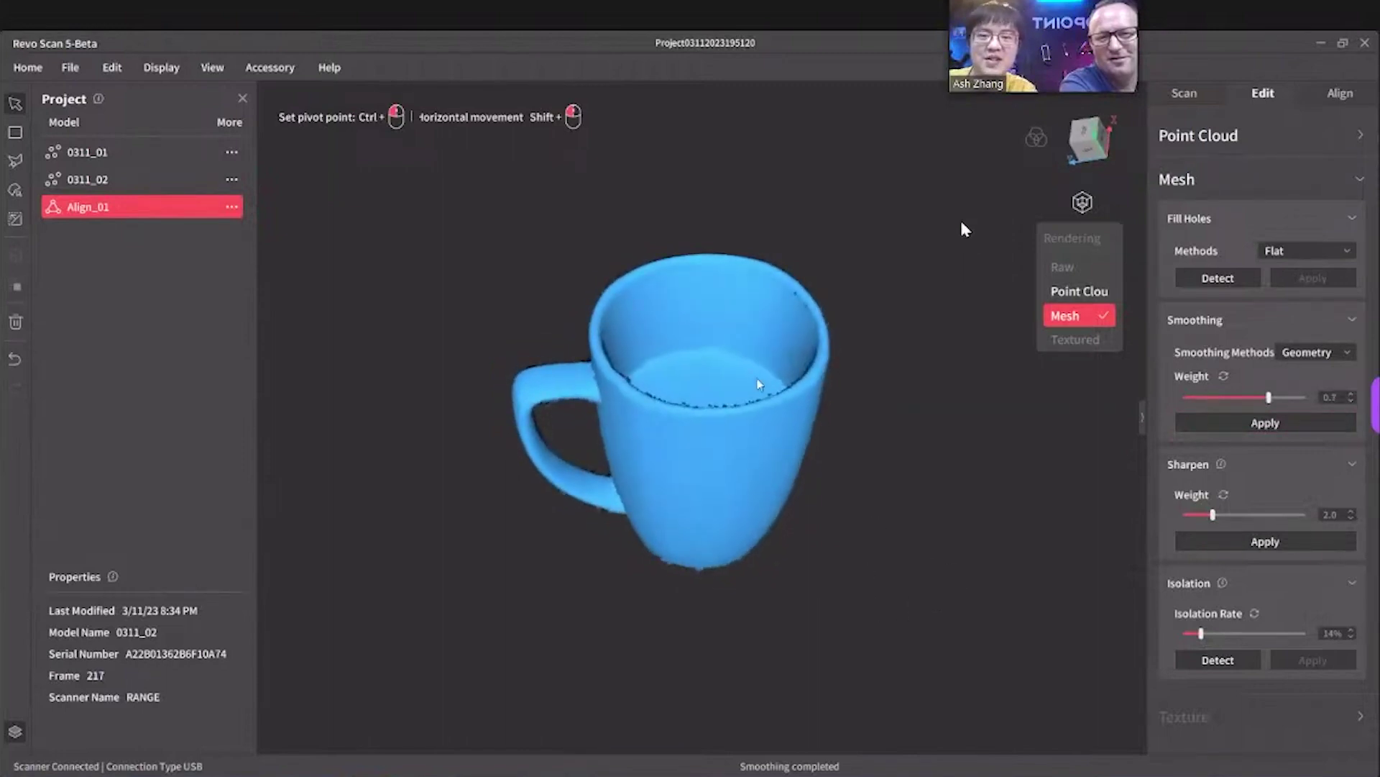
- Examine the smoothed mug mesh from several sides and up close, checking the handle joints, rim, wall and base
left_click_drag(824, 489, 693, 455)
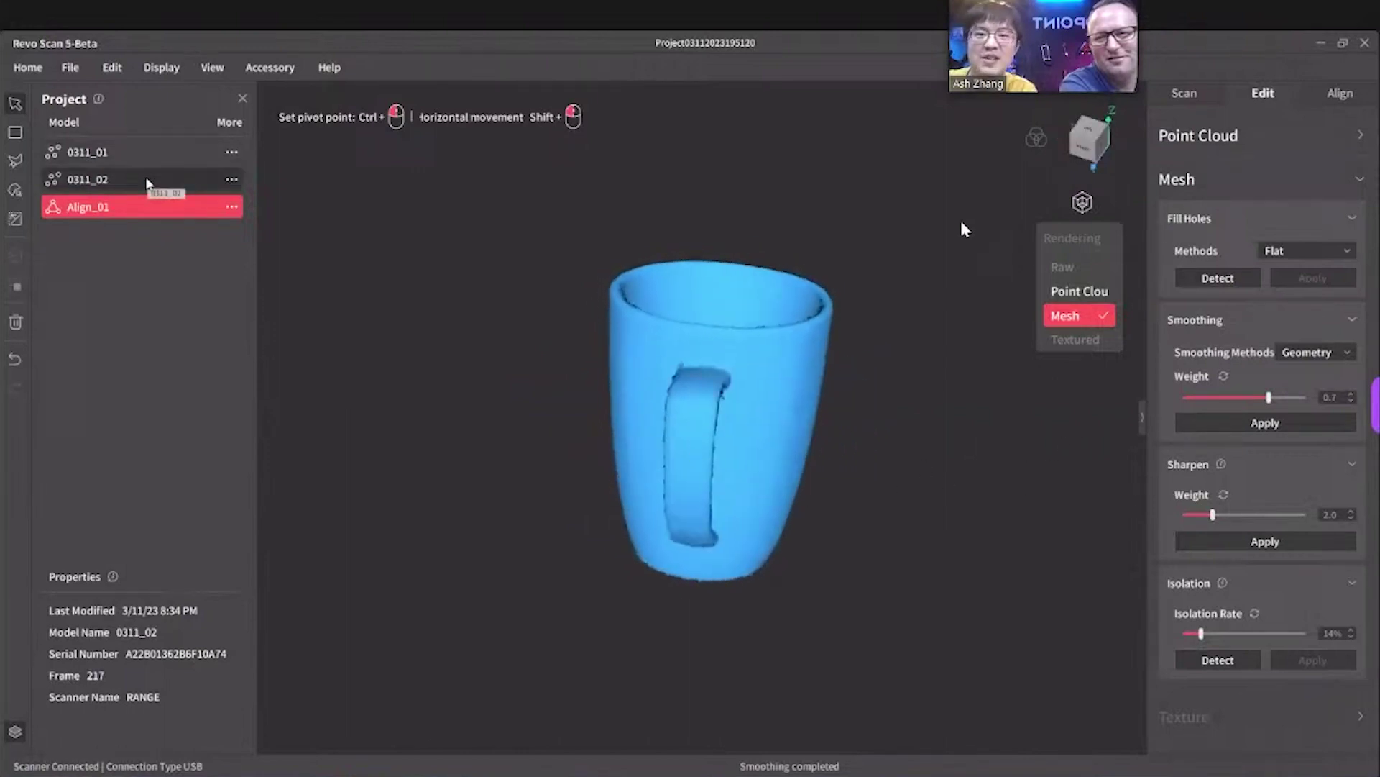
left_click_drag(690, 446, 764, 338)
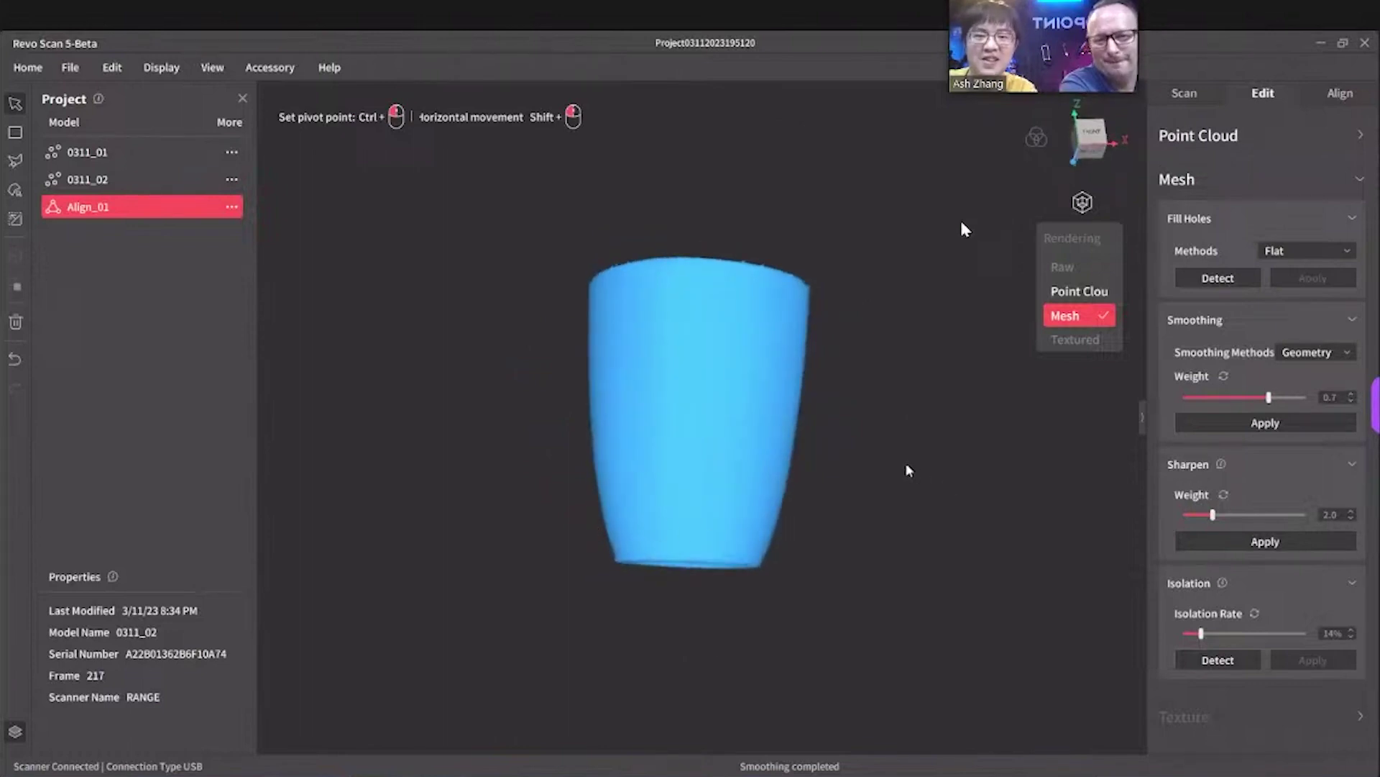
scroll(906, 468, "up", 5)
left_click_drag(1023, 542, 617, 645)
scroll(945, 472, "down", 5)
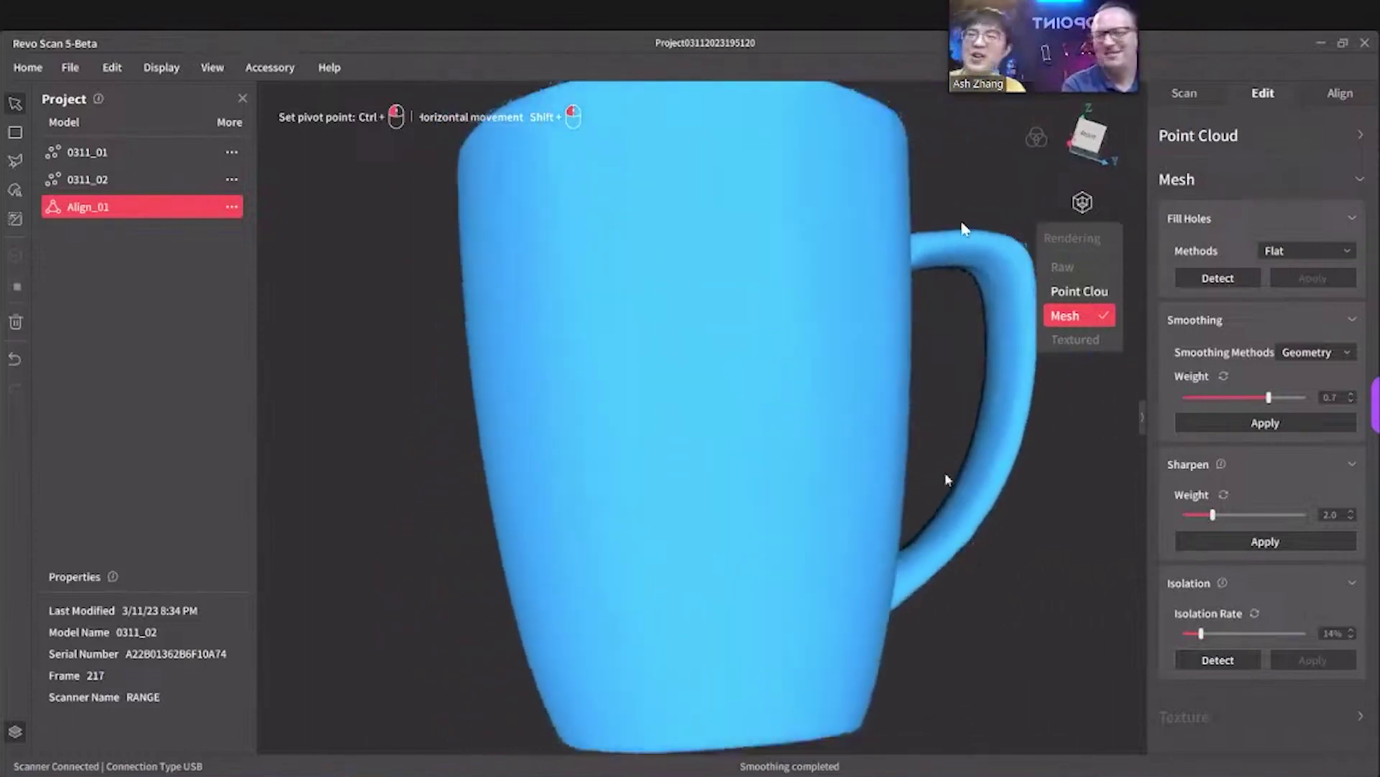
left_click_drag(903, 494, 748, 540)
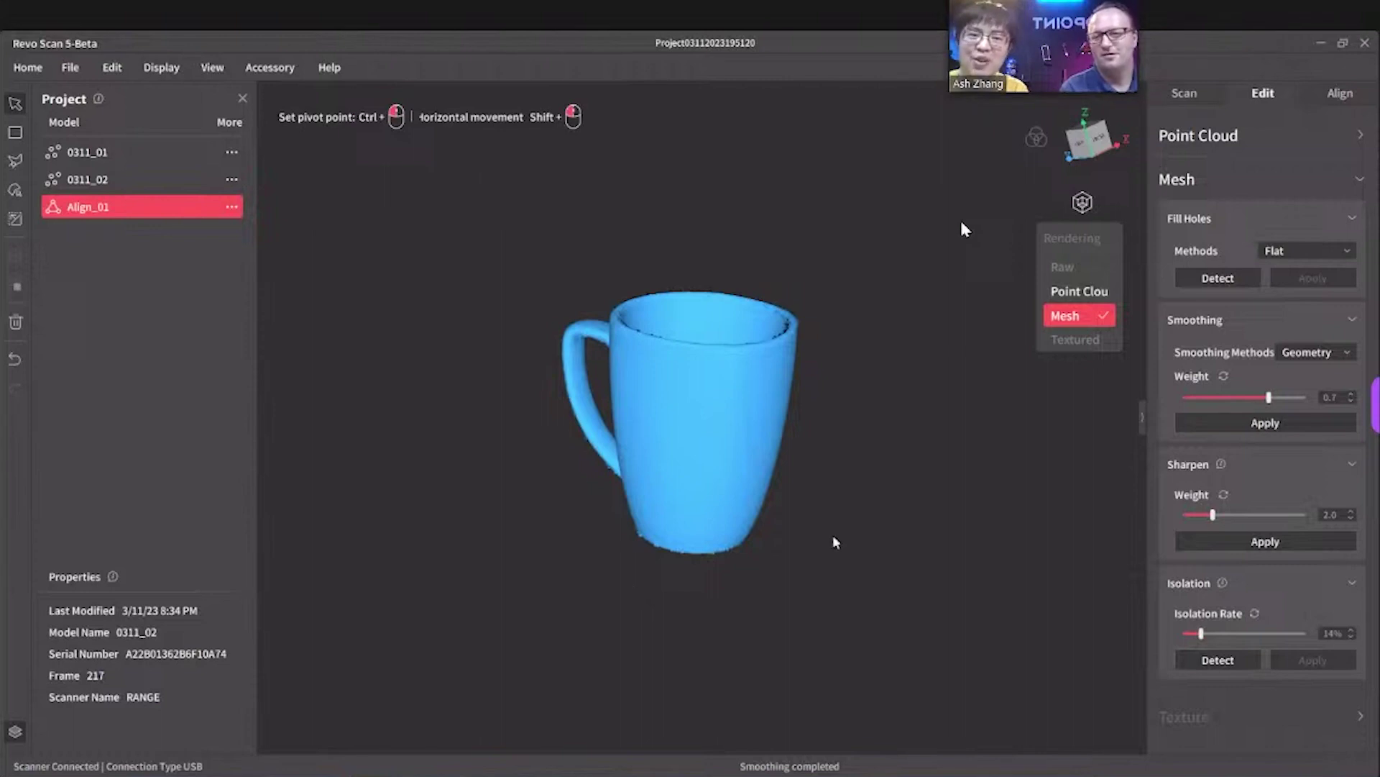
left_click_drag(835, 545, 949, 530)
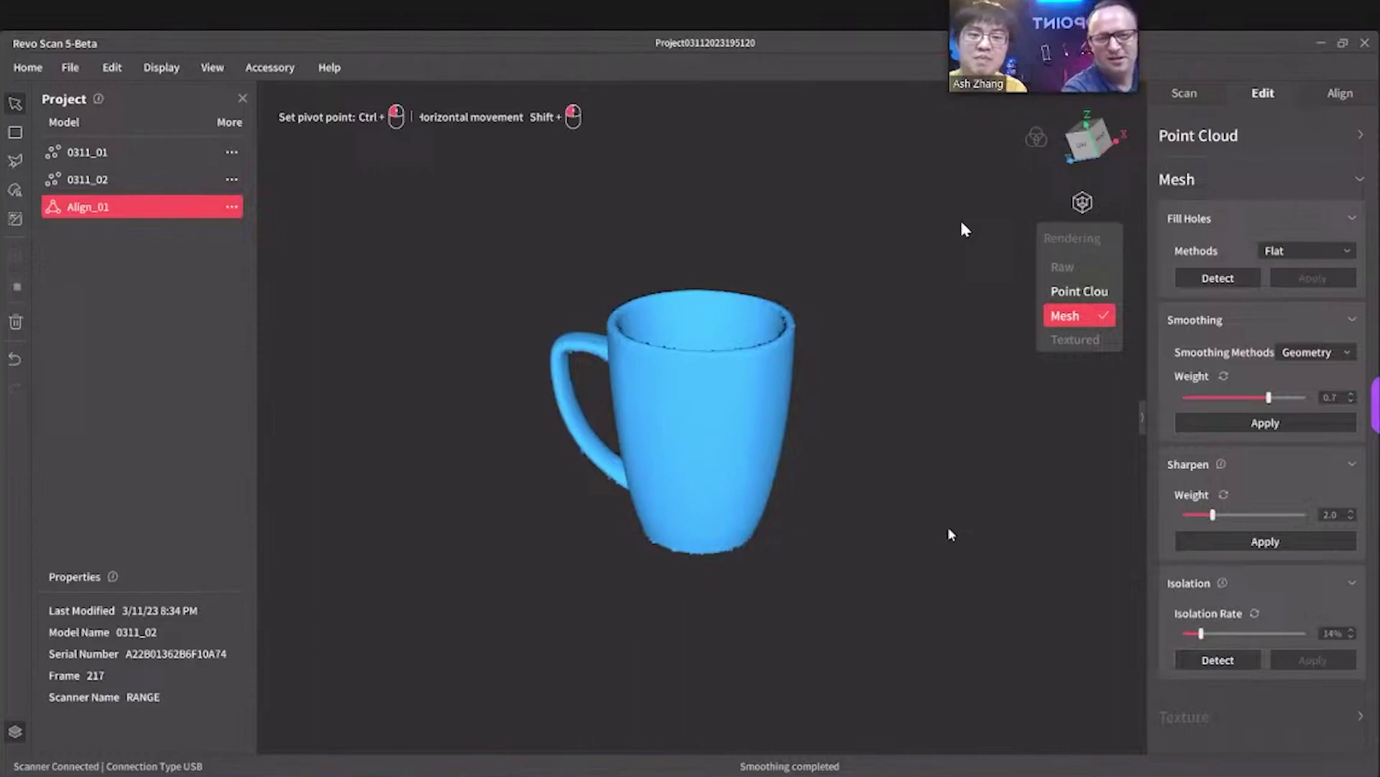
left_click_drag(835, 351, 850, 552)
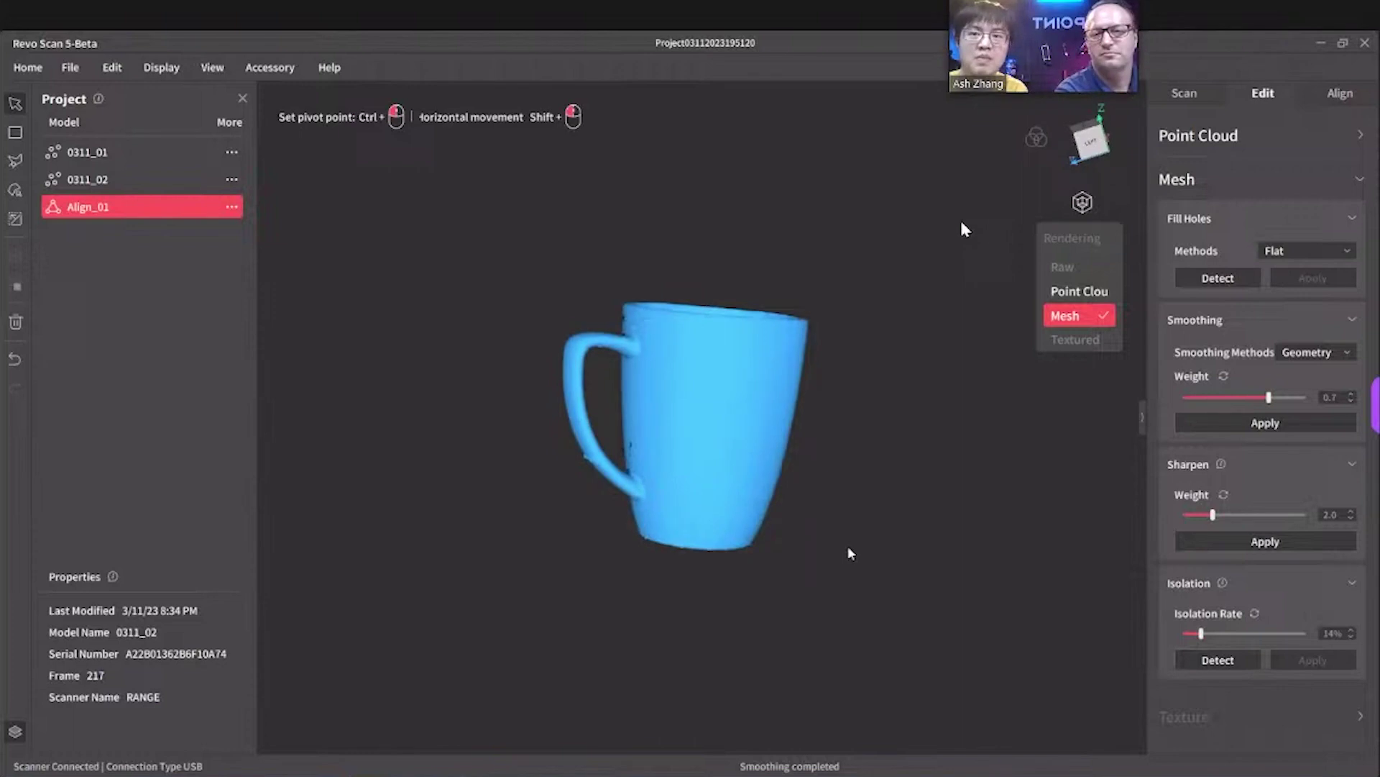
left_click_drag(849, 548, 966, 548)
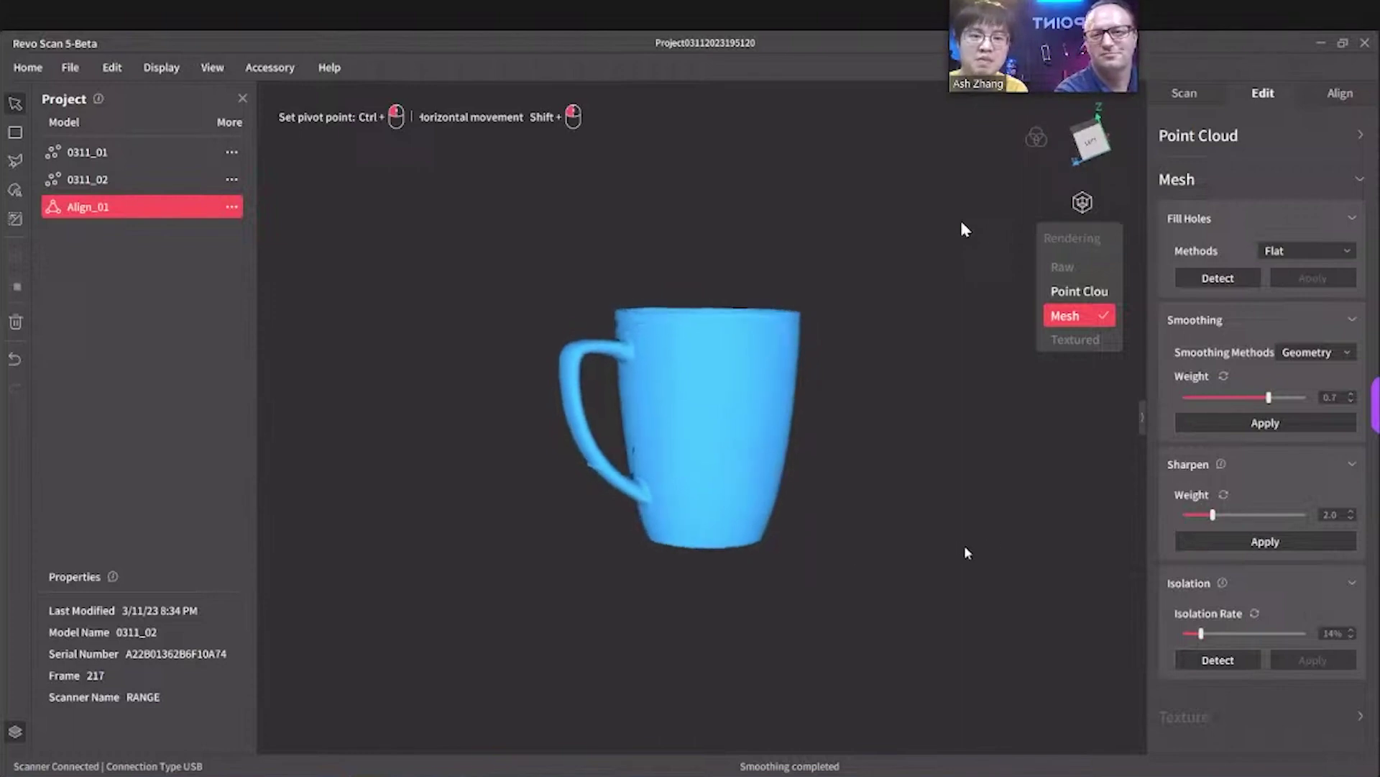